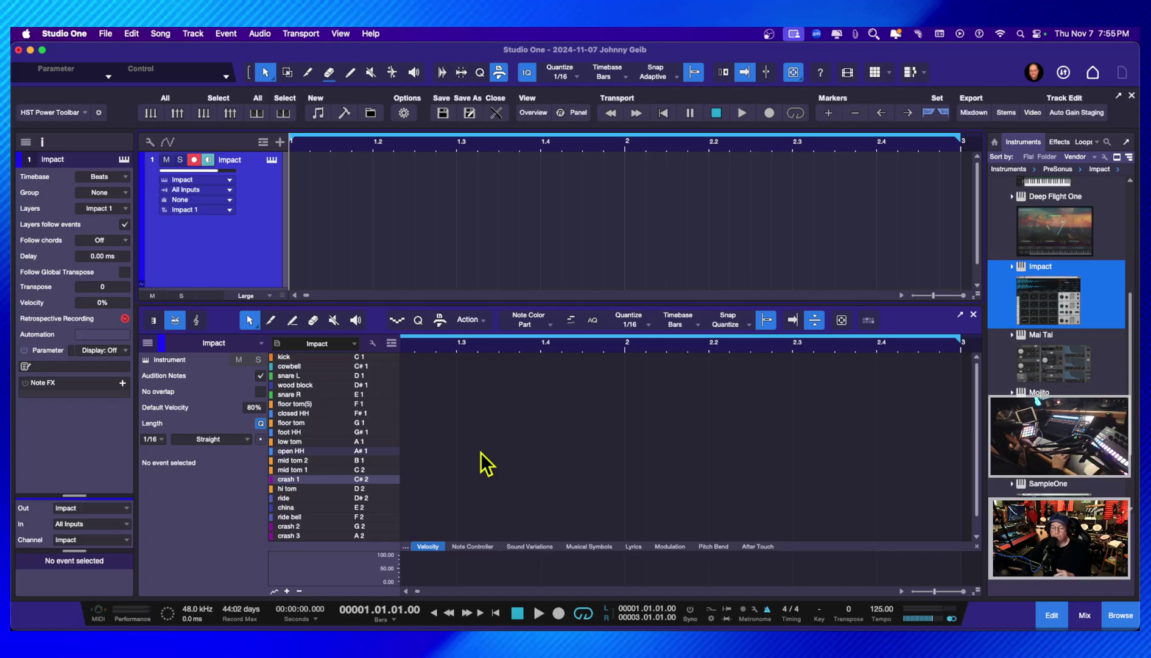
Record a drum pattern live over the two-bar loop on the Impact track, and delete the recorded part
{"action": "key", "text": "KP_Multiply"}
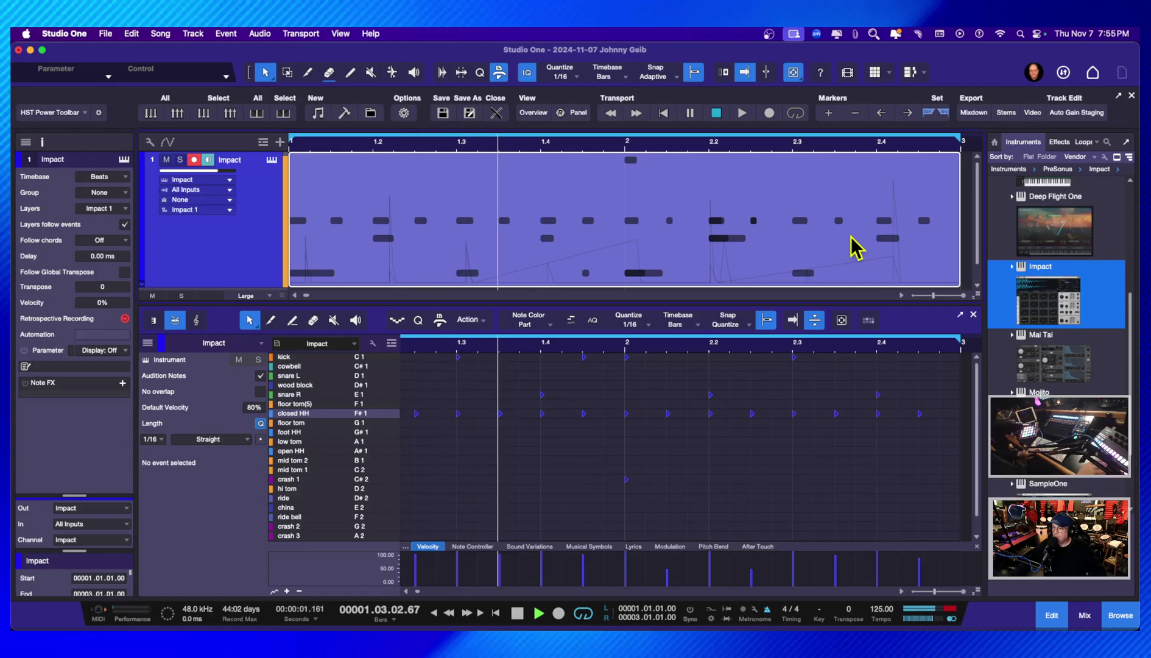
{"action": "key", "text": "space"}
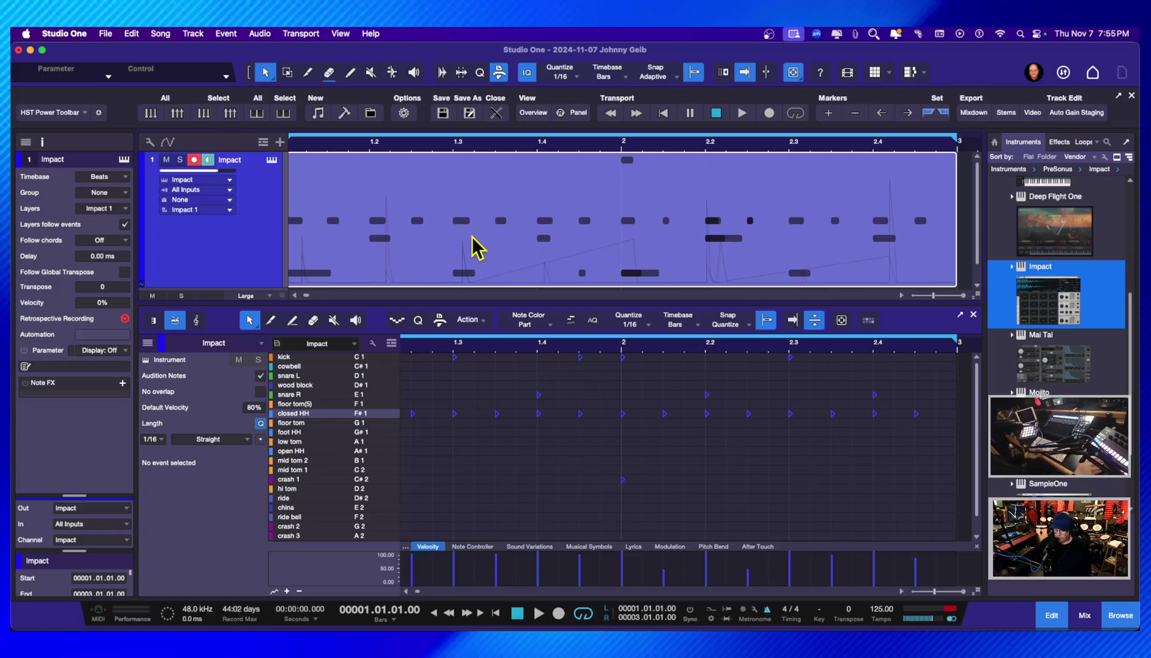
{"action": "key", "text": "Delete"}
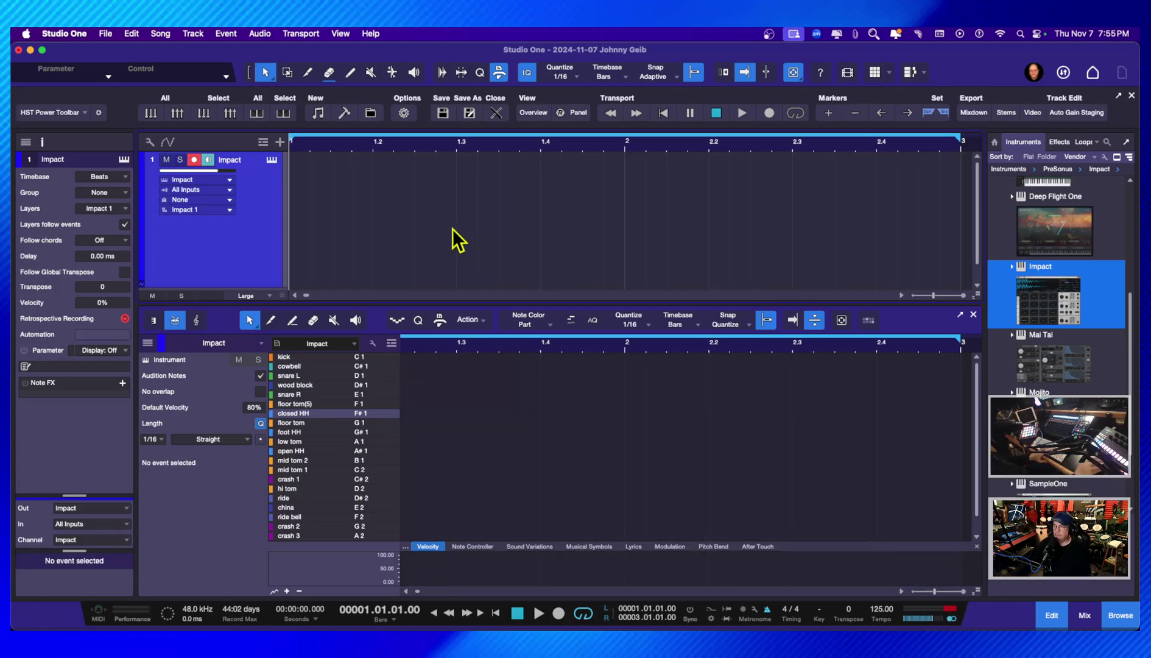
Change the Impact track's color to orange
{"action": "left_click", "coordinate": [140, 192]}
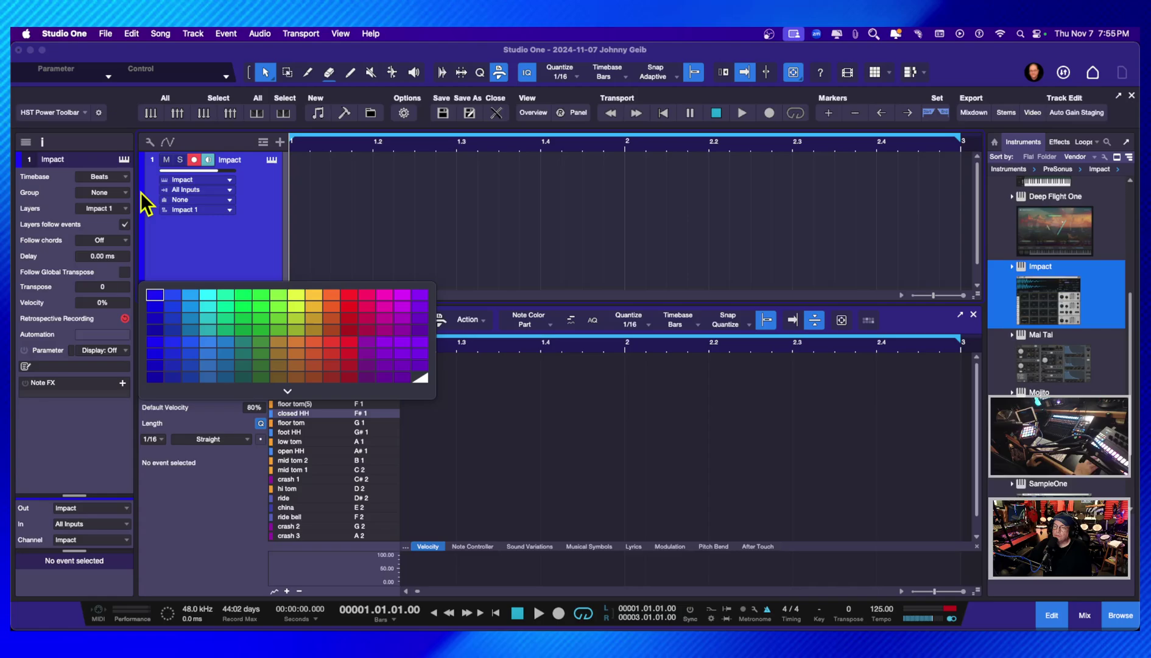
{"action": "left_click", "coordinate": [331, 295]}
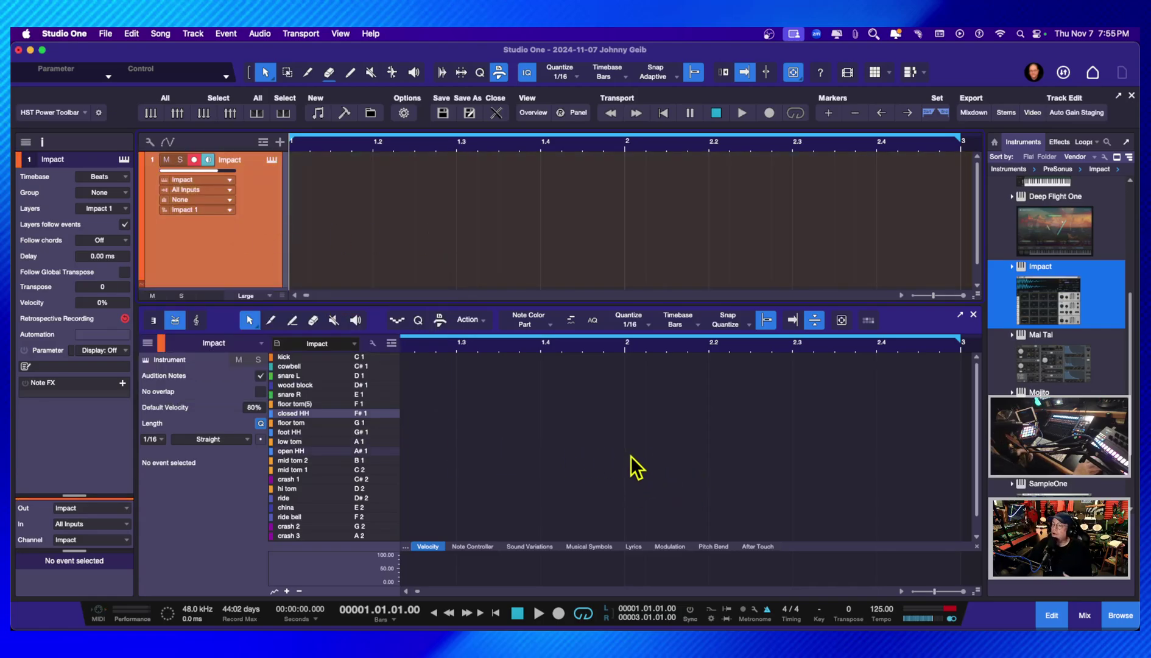
Turn on Step Record in the drum editor and set its step length to quarter notes
{"action": "left_click", "coordinate": [397, 321]}
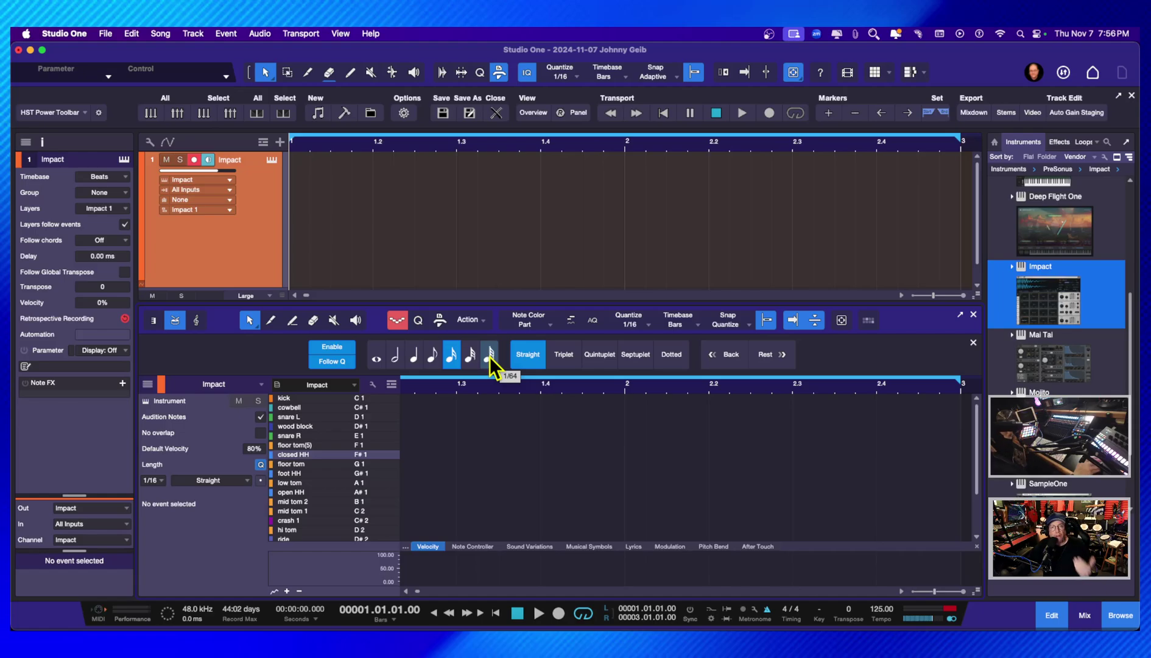
{"action": "left_click", "coordinate": [401, 327]}
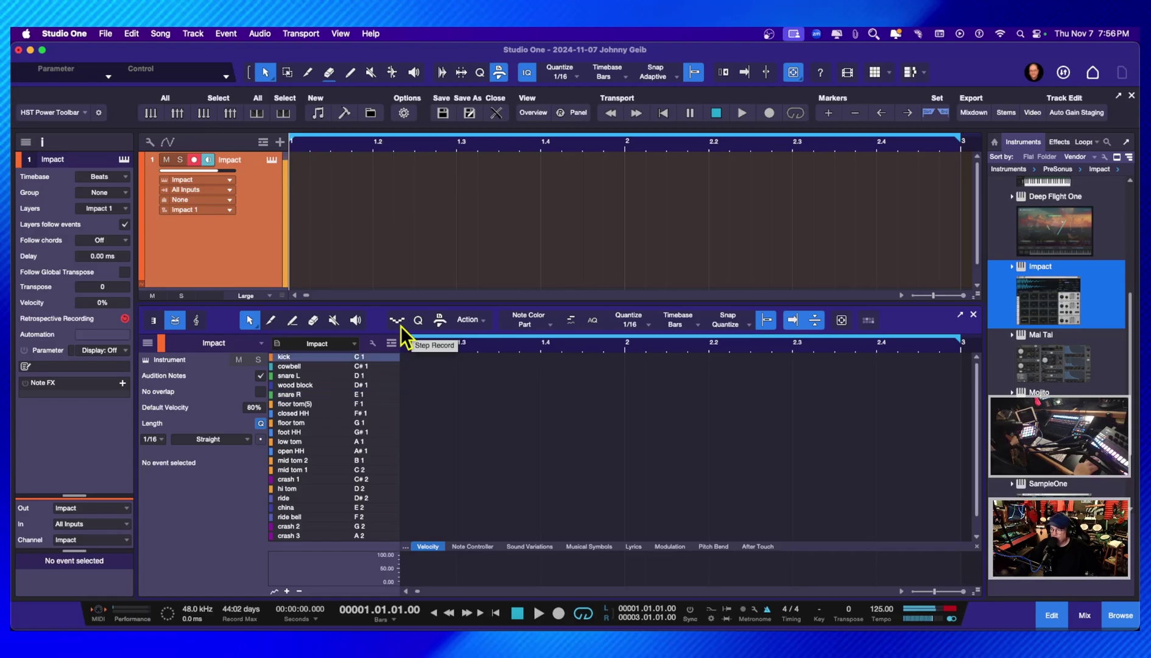
{"action": "left_click", "coordinate": [401, 325]}
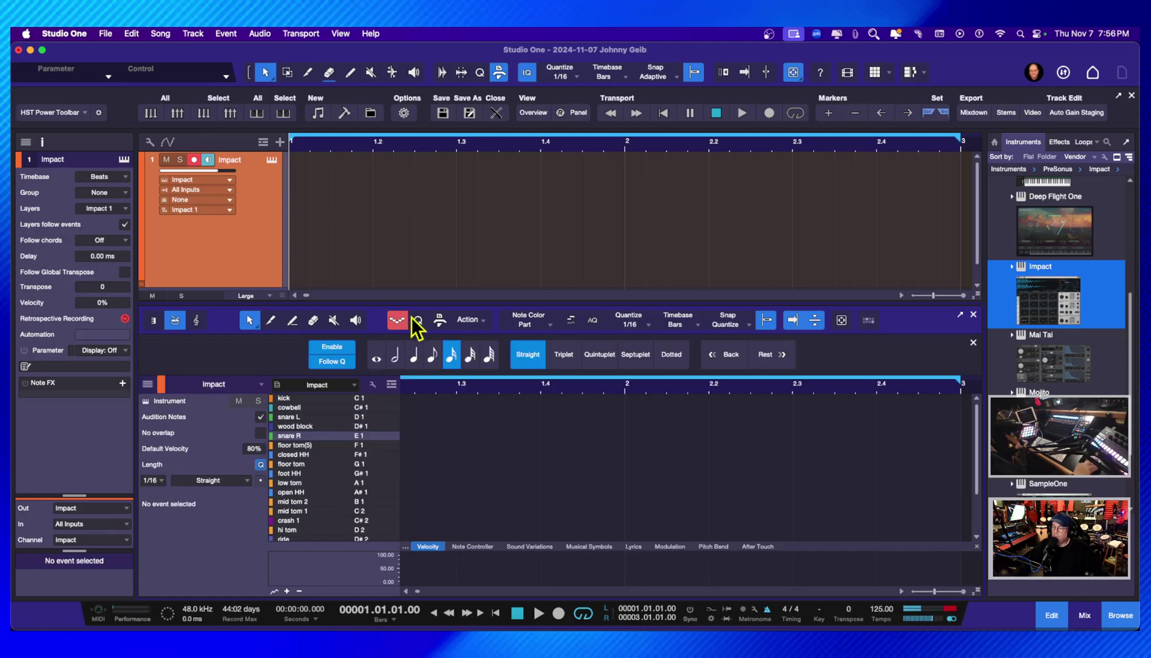
{"action": "left_click", "coordinate": [415, 357]}
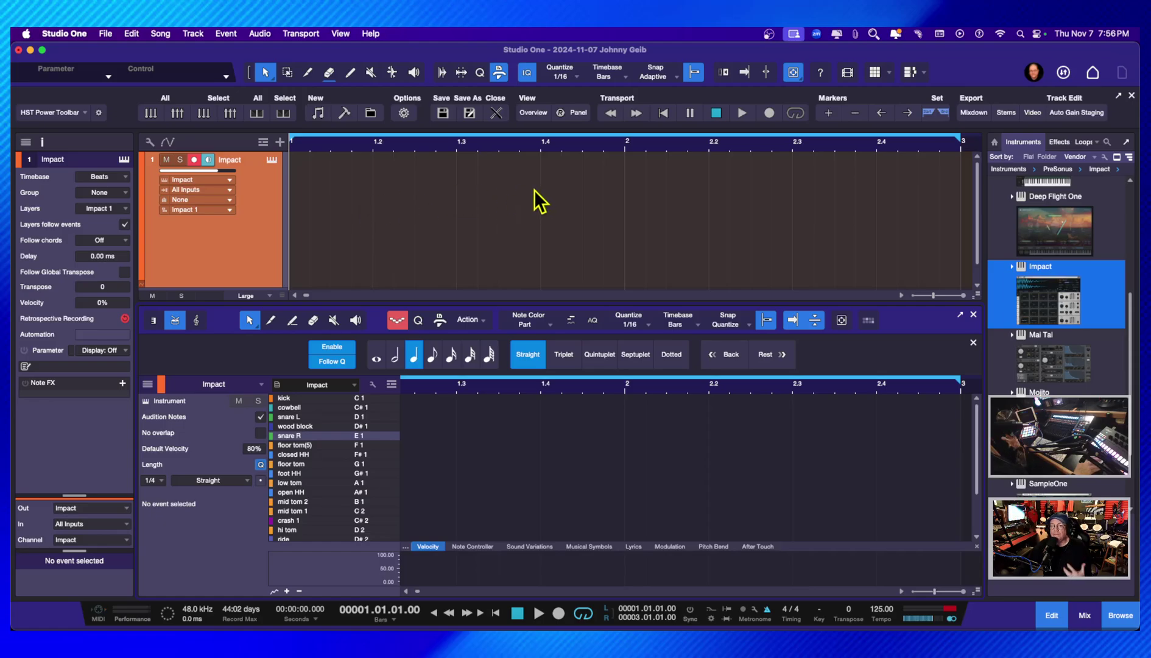
Create an empty two-bar instrument part on the Impact track and briefly play it back
{"action": "double_click", "coordinate": [399, 204]}
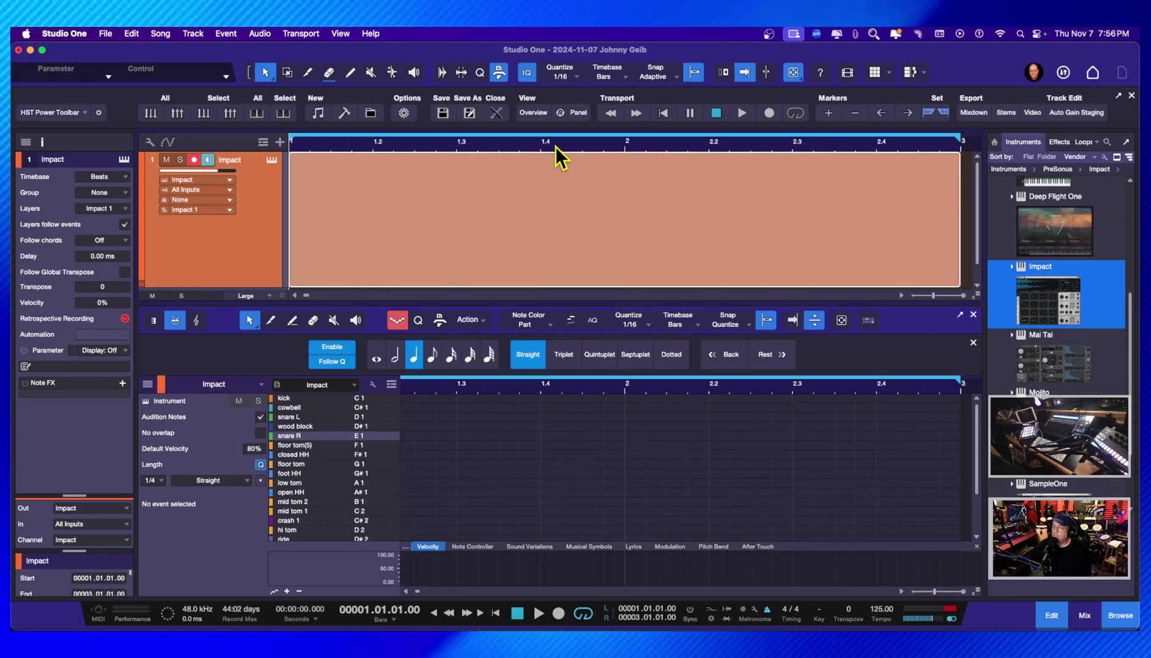
{"action": "key", "text": "w"}
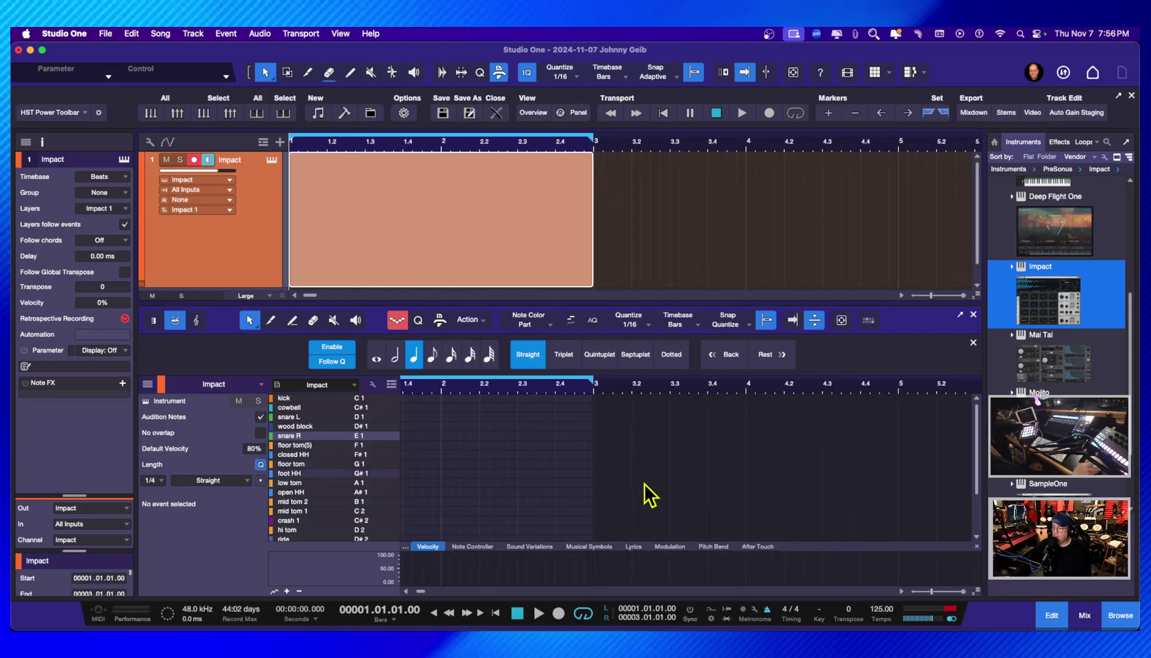
{"action": "left_click", "coordinate": [539, 612]}
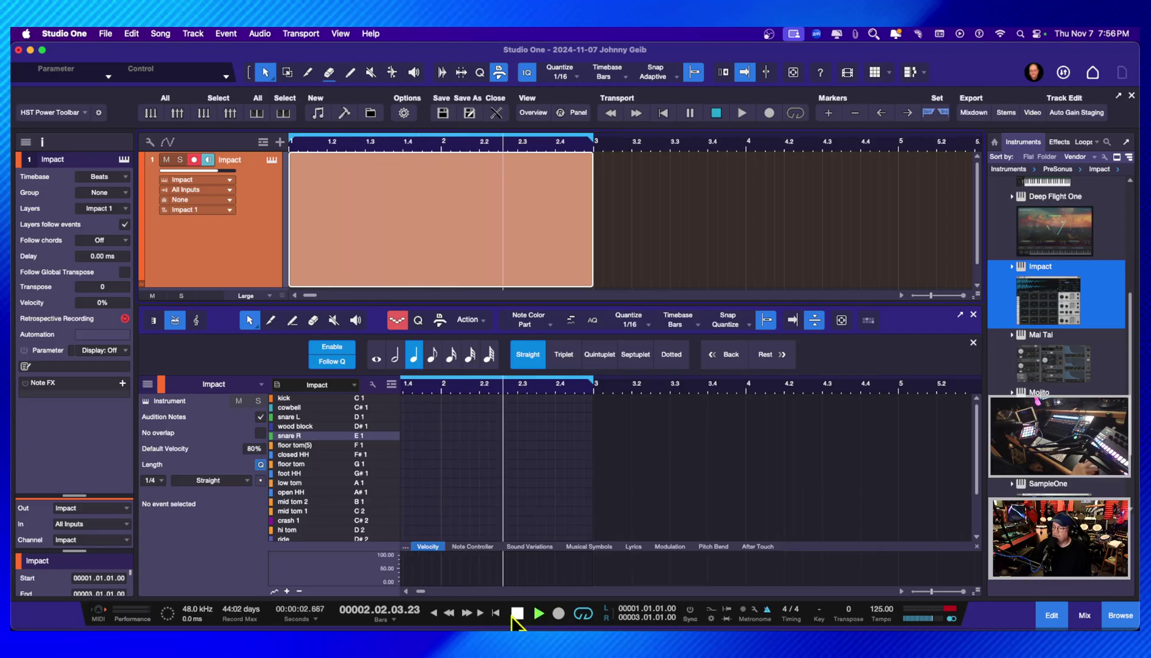
{"action": "left_click", "coordinate": [518, 614]}
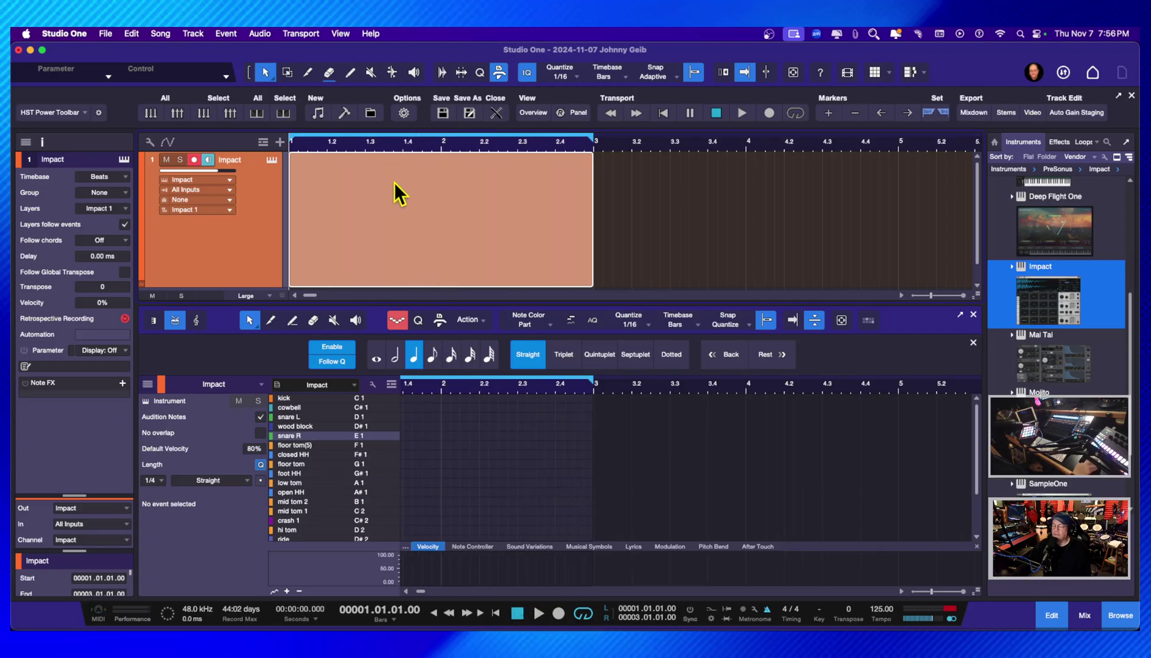
Step-record alternating quarter-note kick and snare R hits across both bars, and play the beat from the start
{"action": "key", "text": "z"}
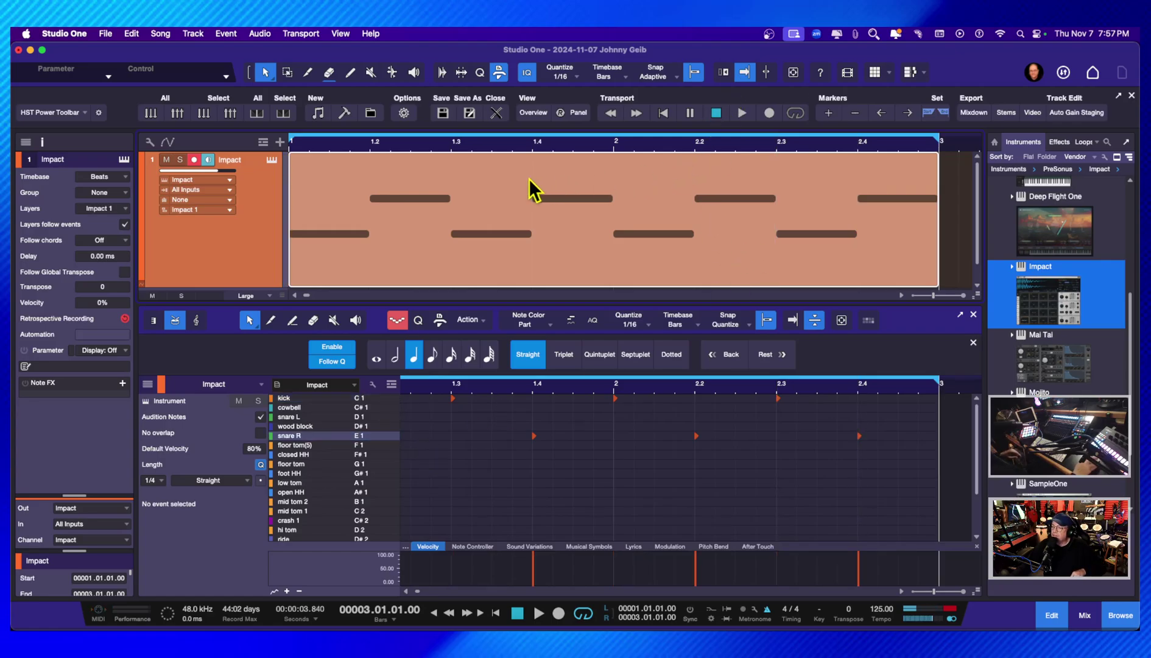
{"action": "key", "text": "comma"}
{"action": "key", "text": "space"}
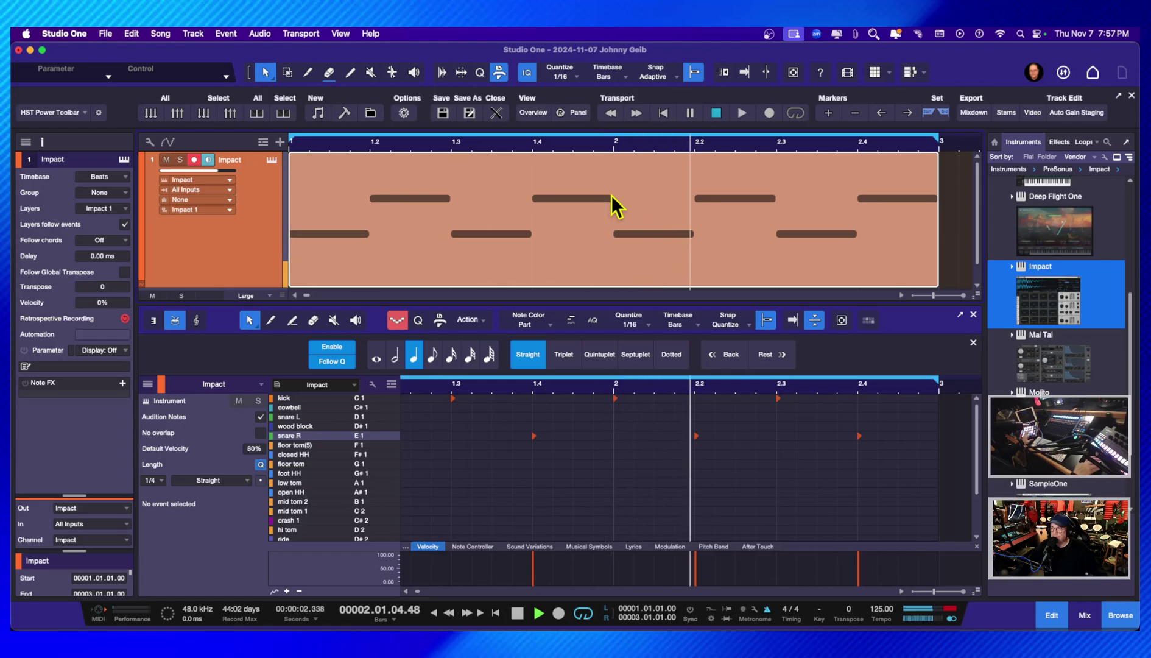
{"action": "key", "text": "space"}
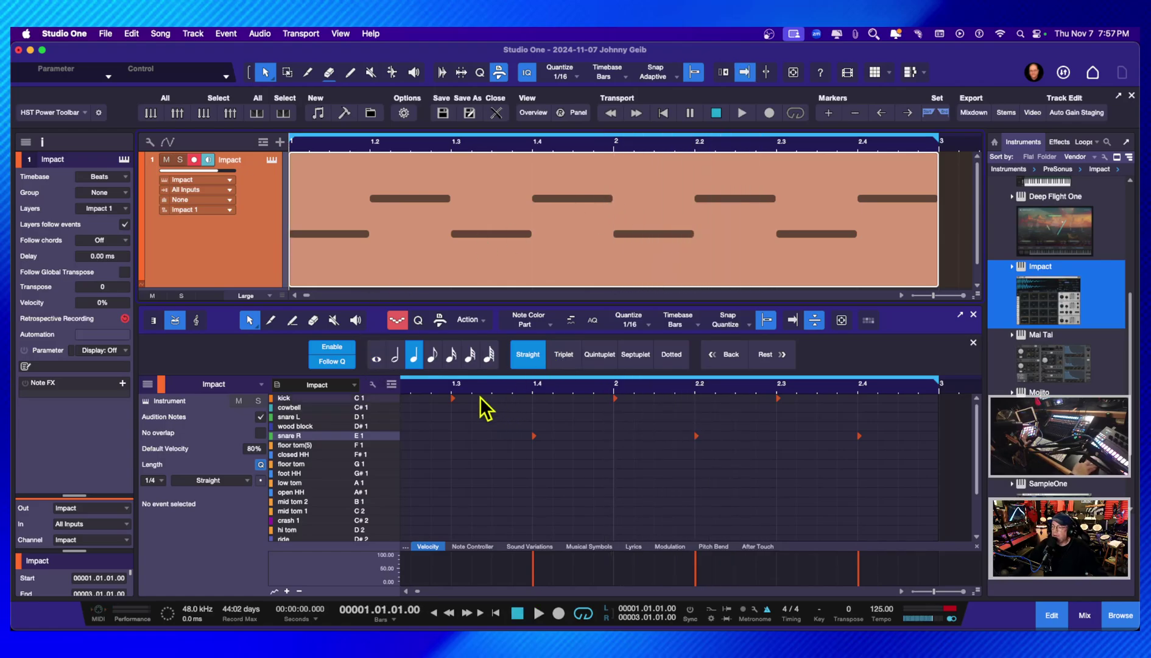
Step-record closed HH hits as eighth notes across both bars, and play the pattern from the start
{"action": "left_click", "coordinate": [434, 356]}
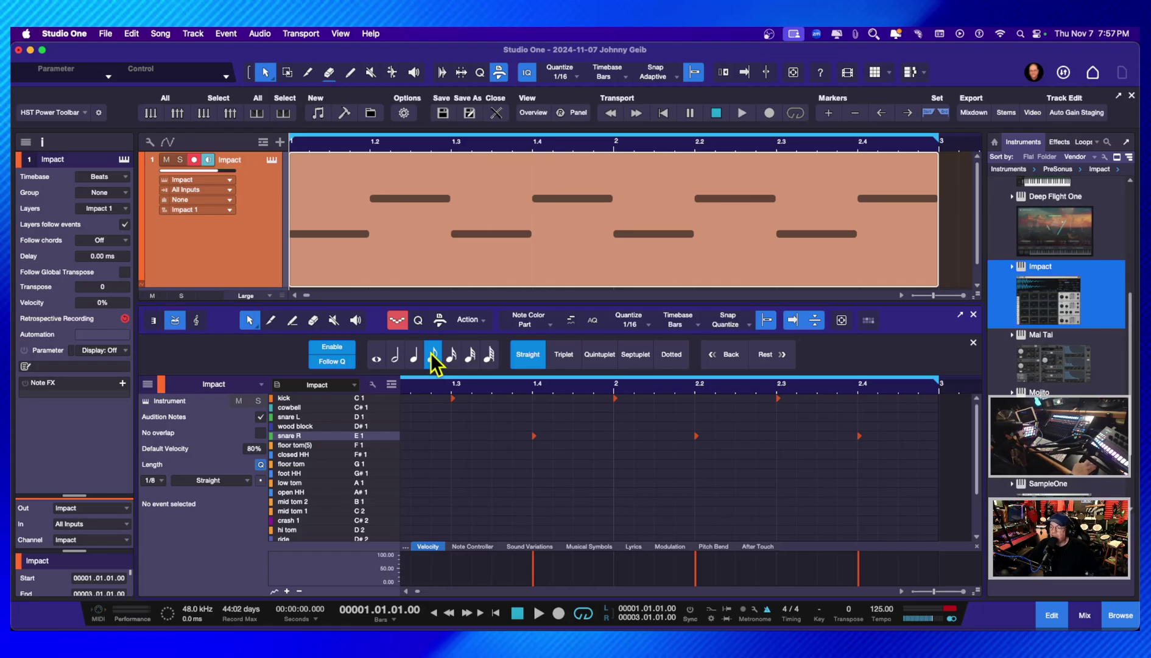
{"action": "key", "text": "space"}
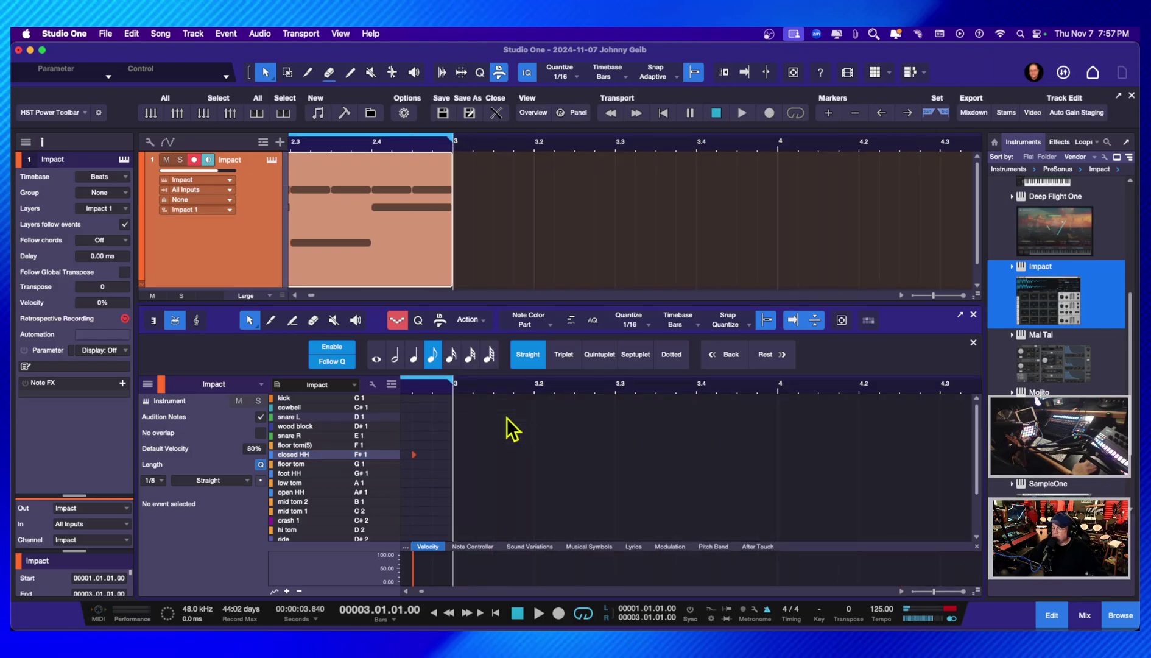
{"action": "key", "text": "comma"}
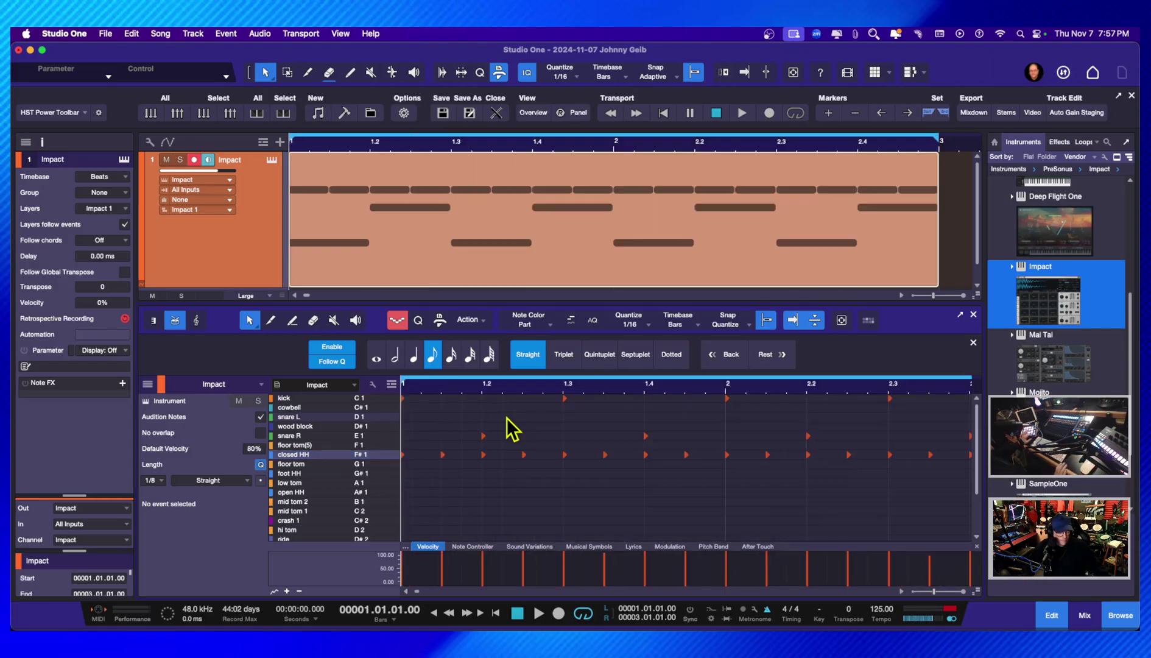
{"action": "key", "text": "space"}
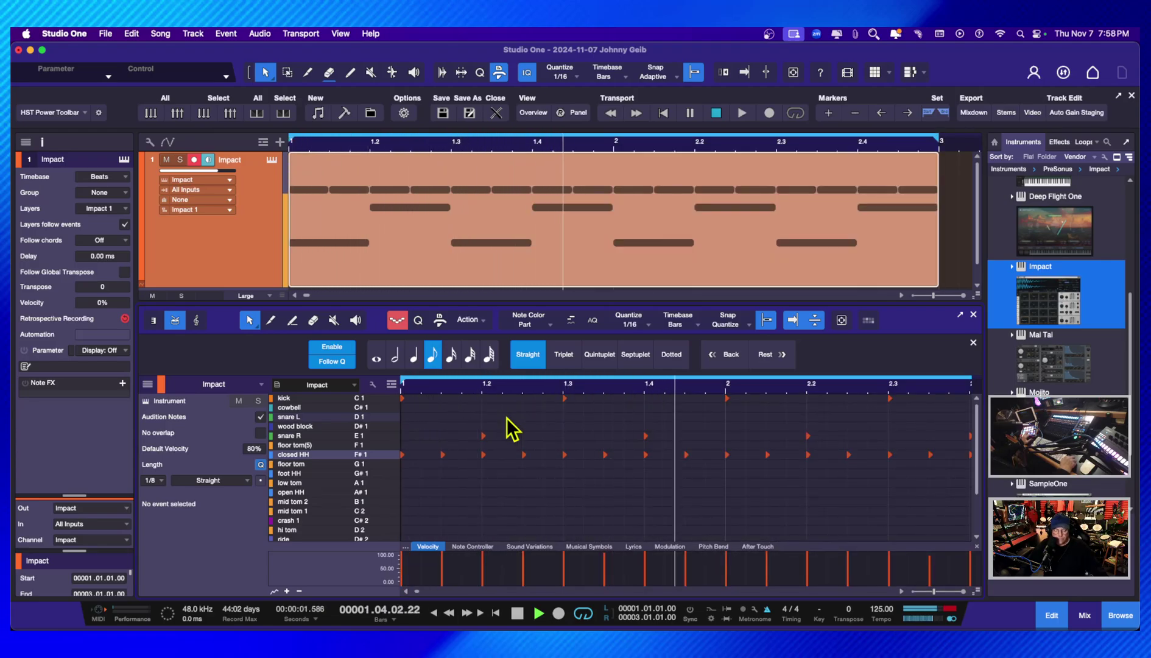
{"action": "key", "text": "space"}
Lower the offbeat closed HH notes to about 50% velocity and play the pattern back
{"action": "left_click_drag", "start_coordinate": [447, 567], "coordinate": [449, 578]}
{"action": "left_click_drag", "start_coordinate": [522, 565], "coordinate": [527, 575]}
{"action": "left_click_drag", "start_coordinate": [610, 568], "coordinate": [609, 575]}
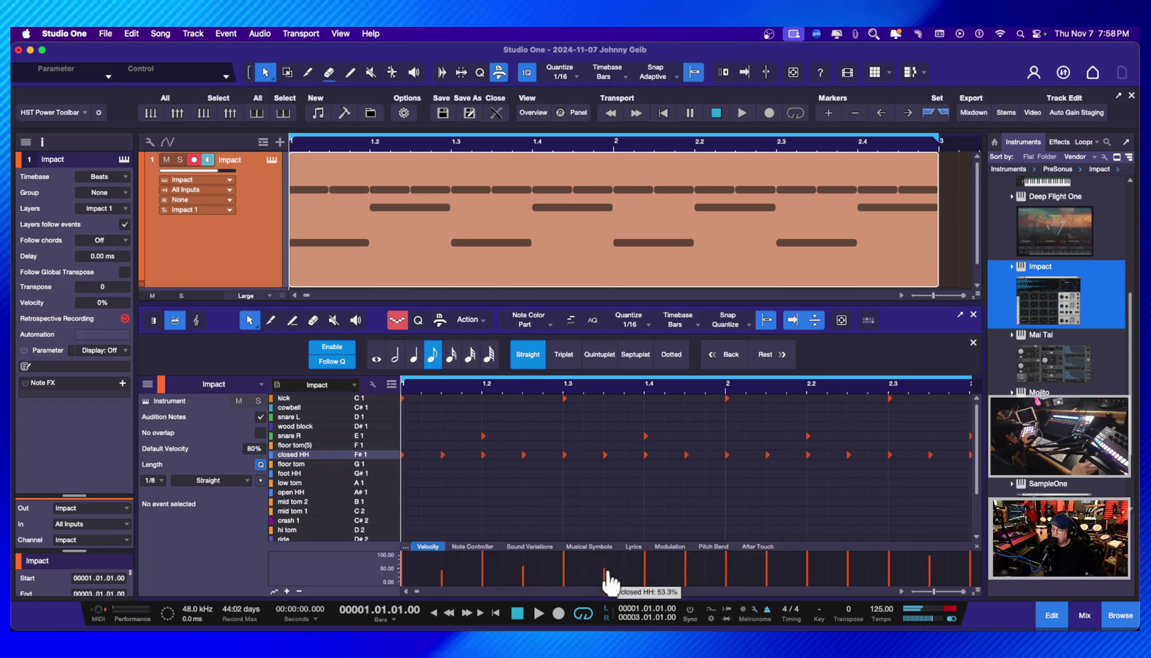
{"action": "left_click_drag", "start_coordinate": [683, 565], "coordinate": [684, 581]}
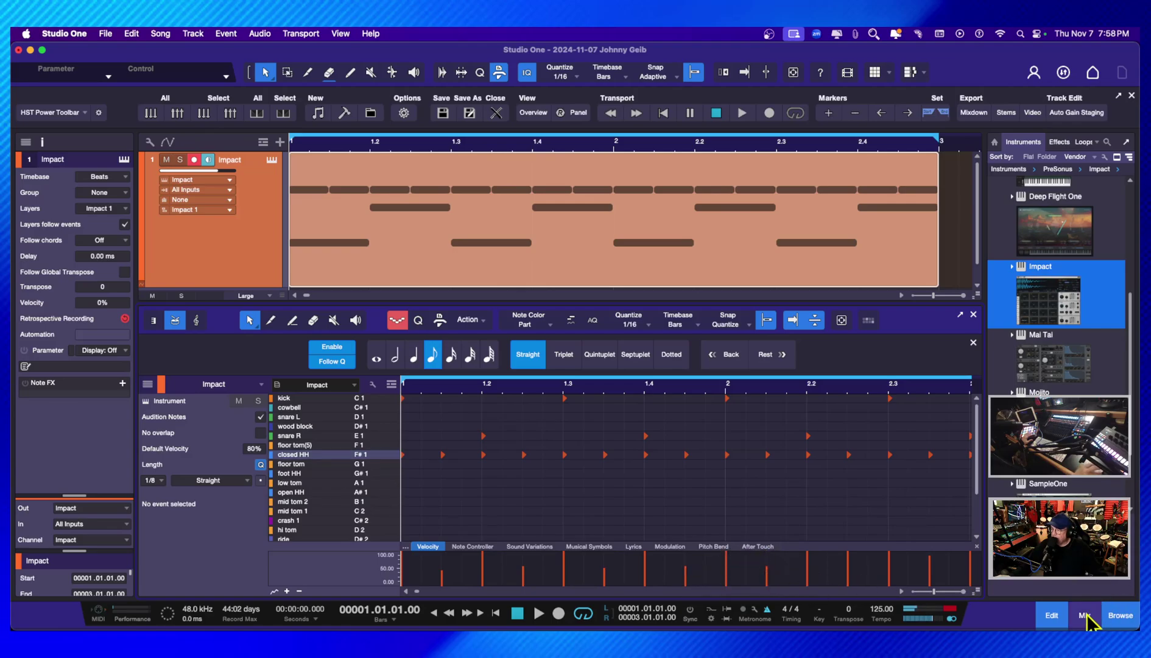
{"action": "left_click", "coordinate": [1113, 618]}
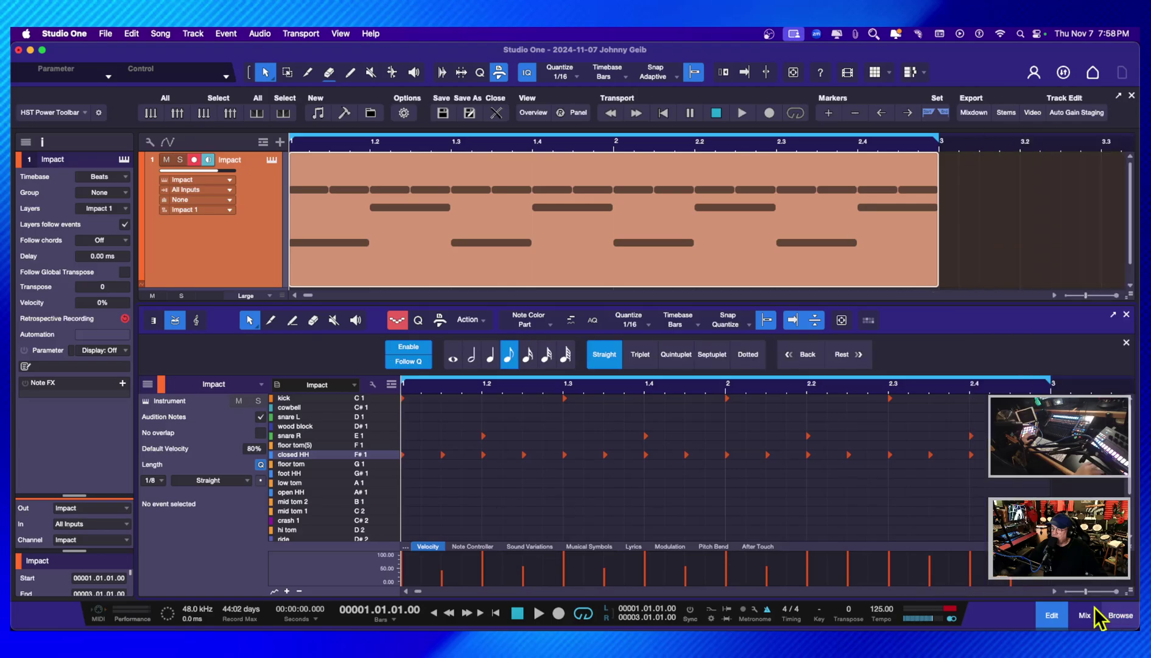
{"action": "left_click_drag", "start_coordinate": [848, 575], "coordinate": [848, 588]}
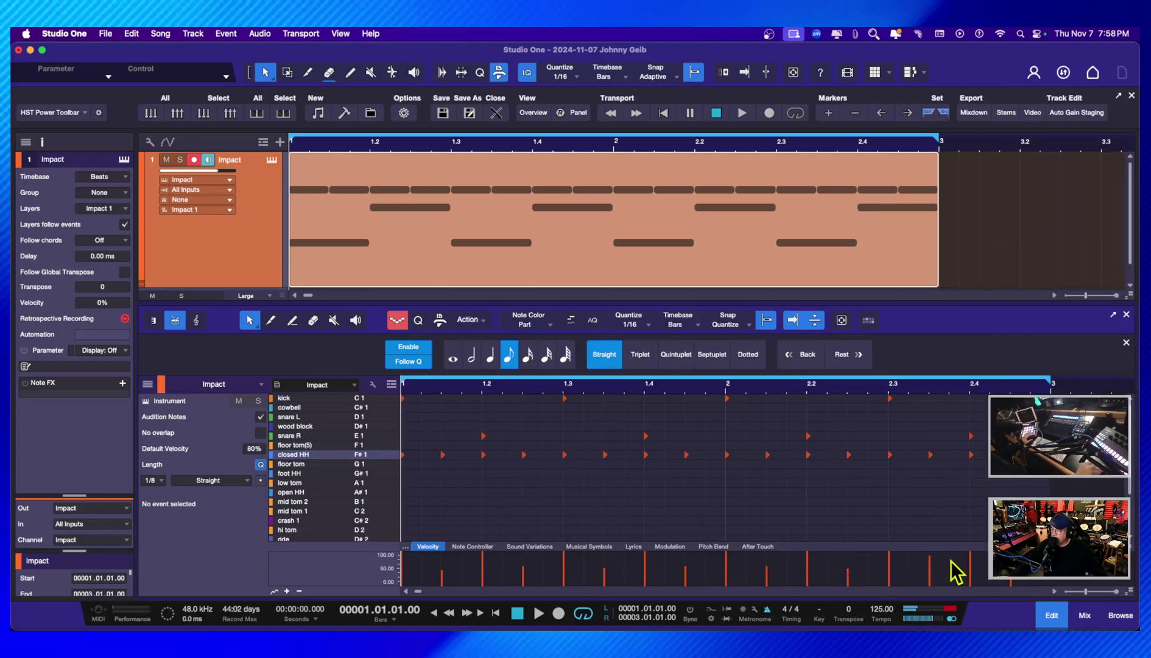
{"action": "left_click_drag", "start_coordinate": [932, 561], "coordinate": [932, 574]}
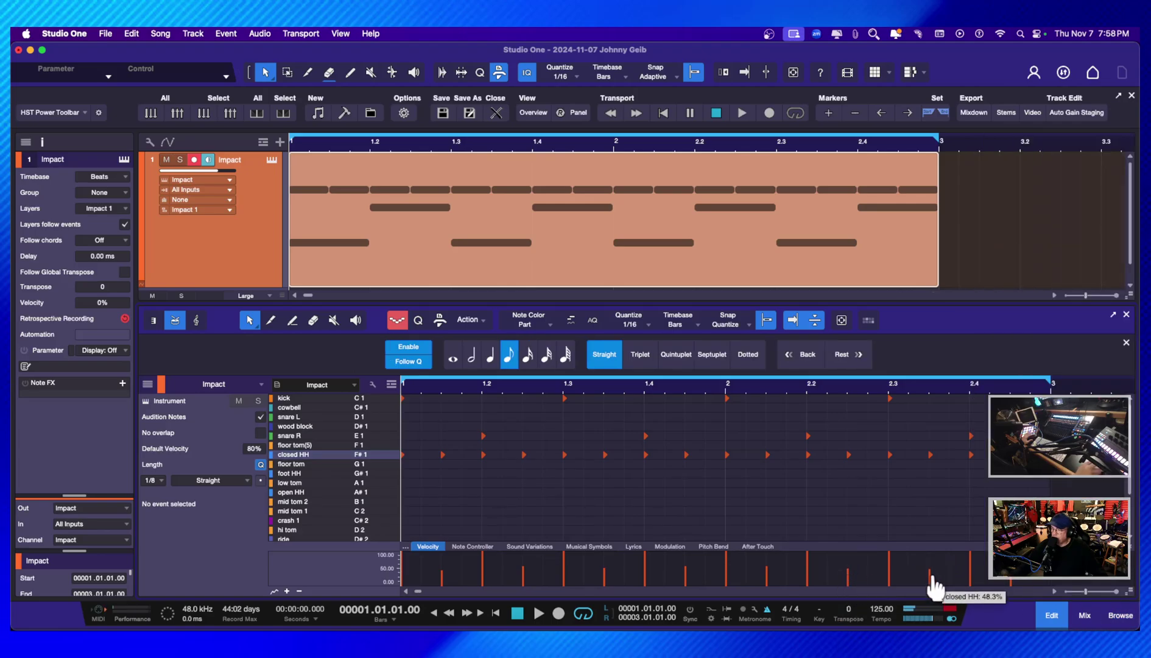
{"action": "key", "text": "space"}
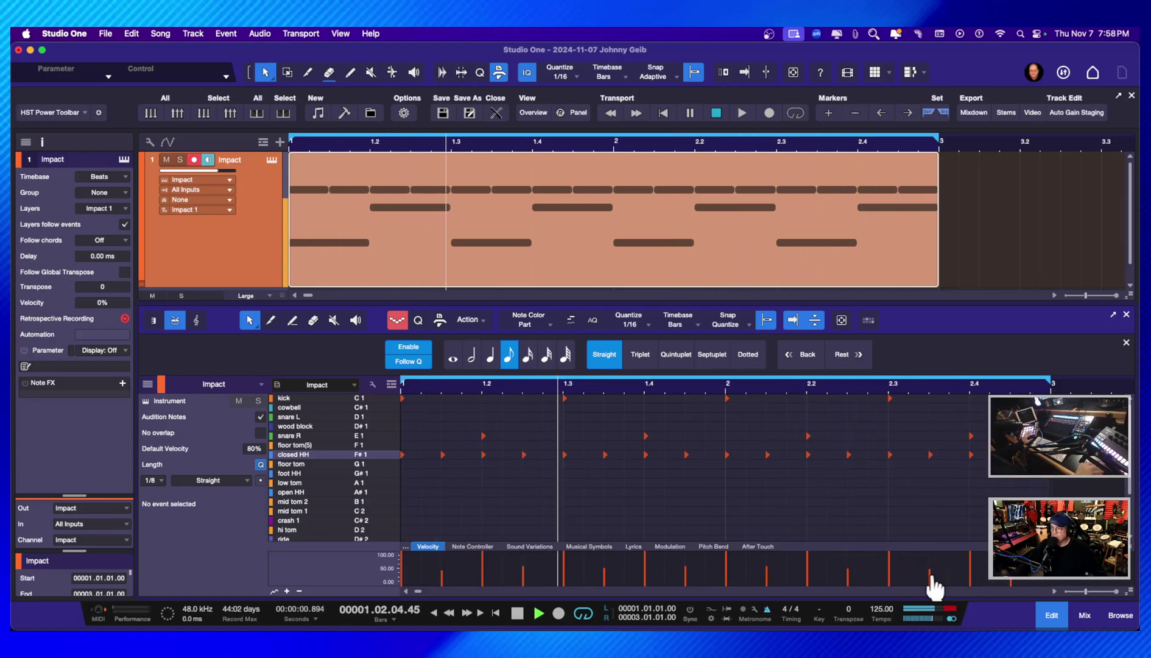
{"action": "key", "text": "space"}
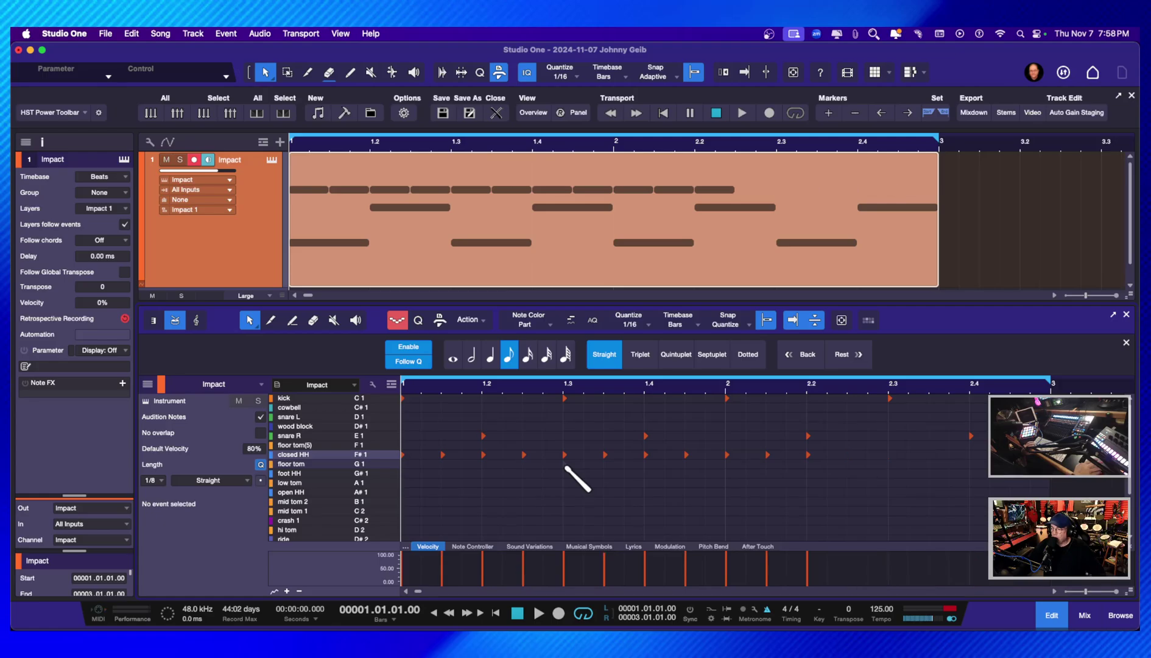
Undo the velocity edits and all eighth-note closed HH hits, keeping the kick and snare R notes
{"action": "key", "text": "super+z"}
{"action": "key", "text": "super+z"}
{"action": "key", "text": "super+z"}
{"action": "key", "text": "super+z"}
{"action": "key", "text": "super+z"}
{"action": "key", "text": "super+z"}
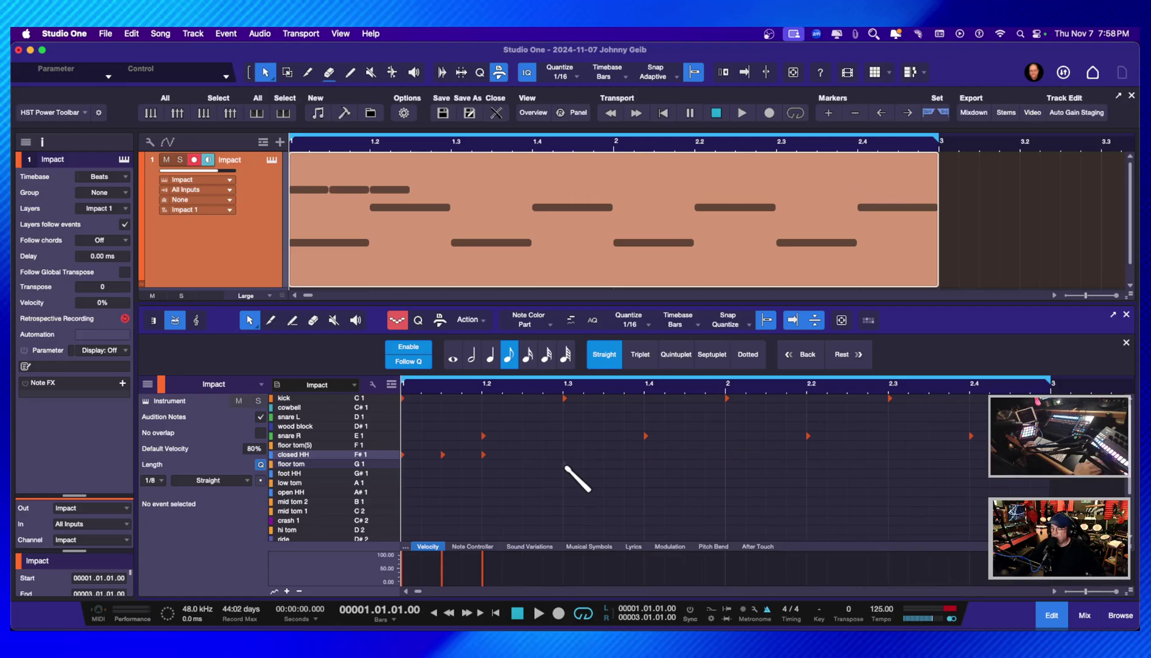
{"action": "key", "text": "super+z"}
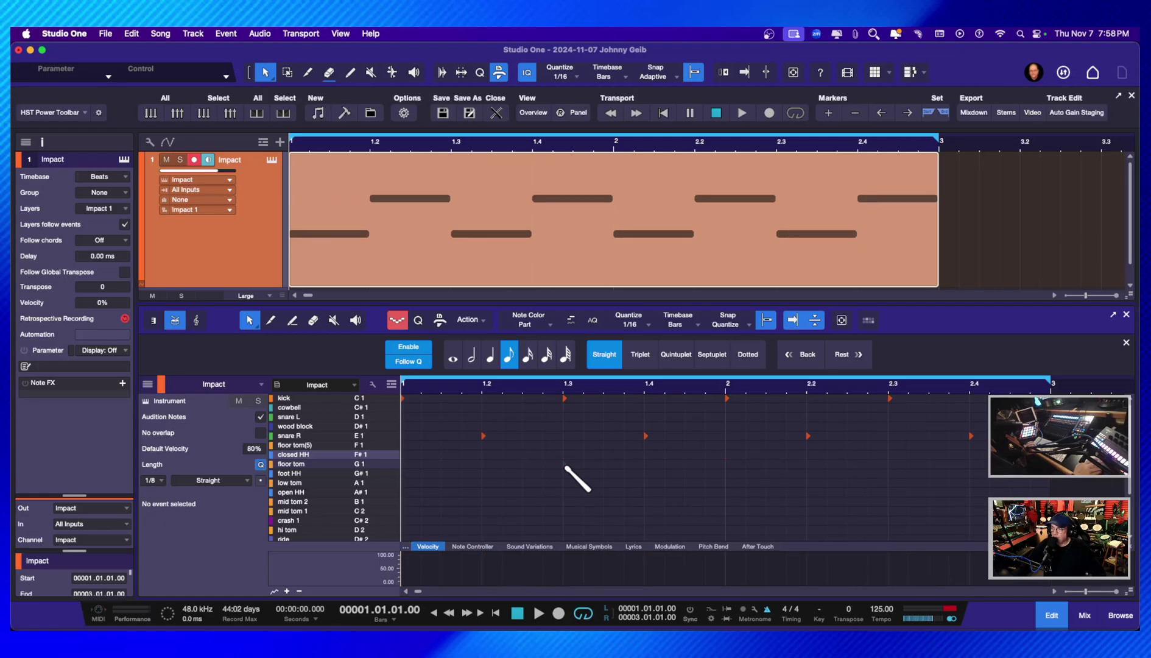
Step-record closed HH hits as straight sixteenth notes across both bars, and play the pattern from the start
{"action": "left_click", "coordinate": [529, 356]}
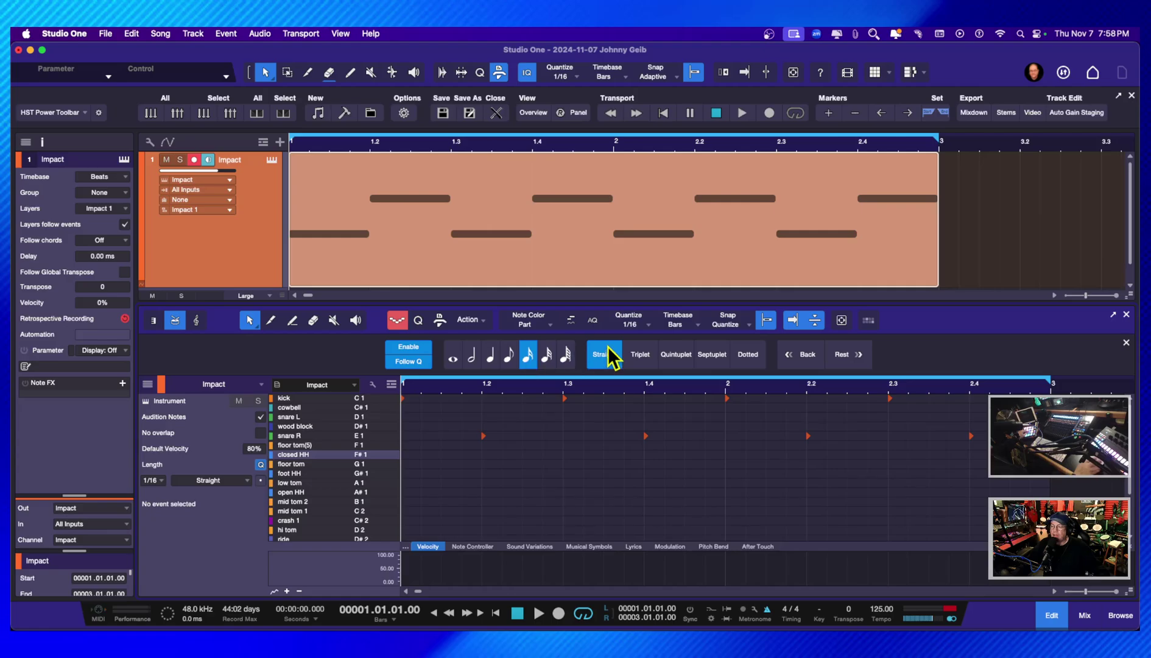
{"action": "key", "text": "KP_Multiply"}
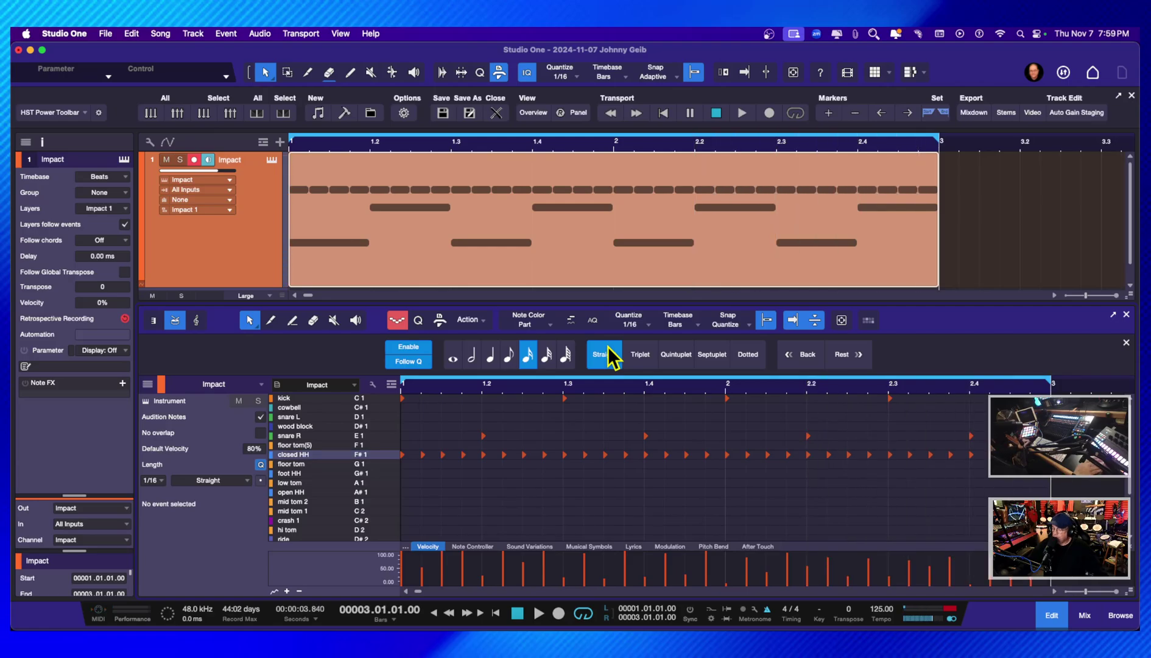
{"action": "key", "text": "comma"}
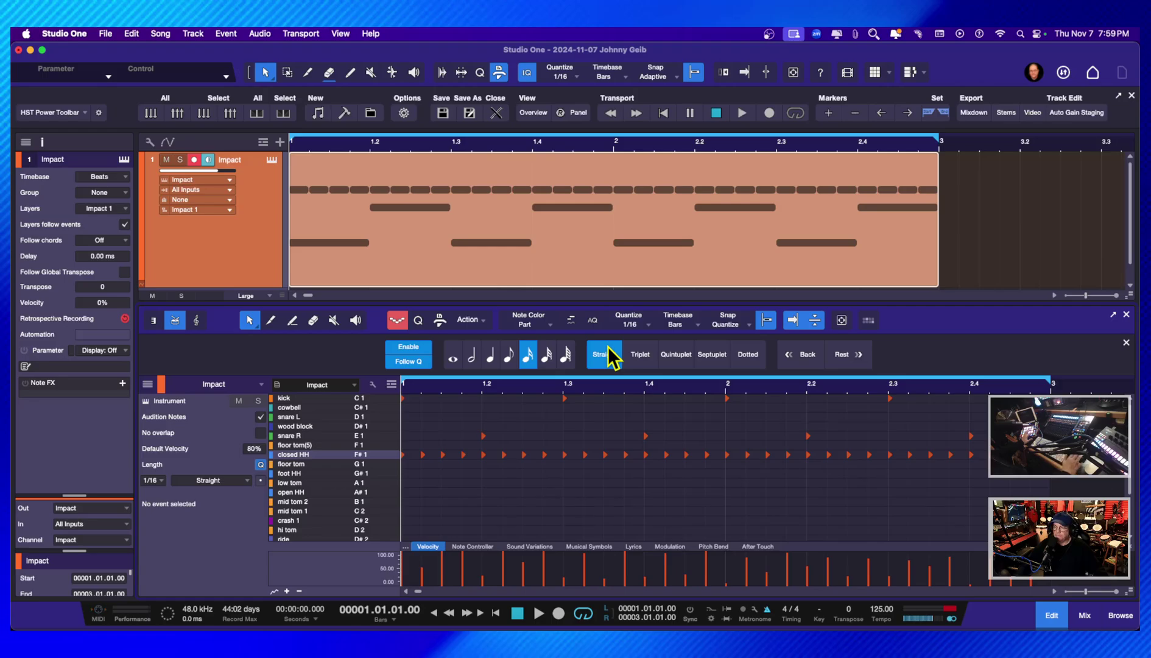
{"action": "key", "text": "space"}
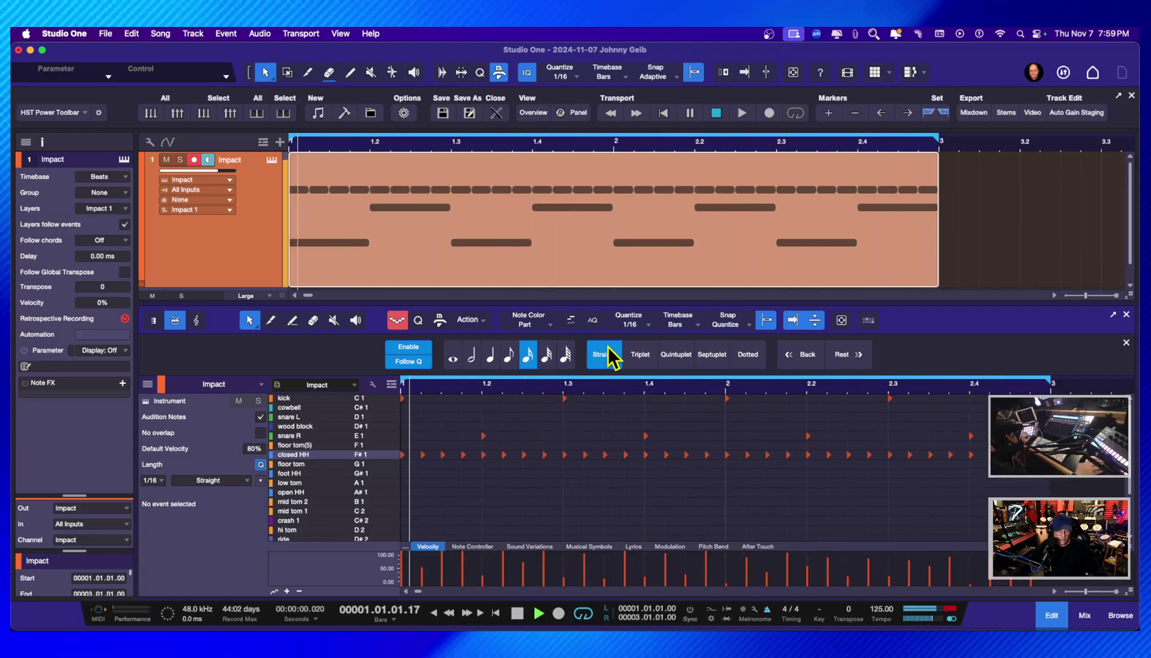
{"action": "key", "text": "space"}
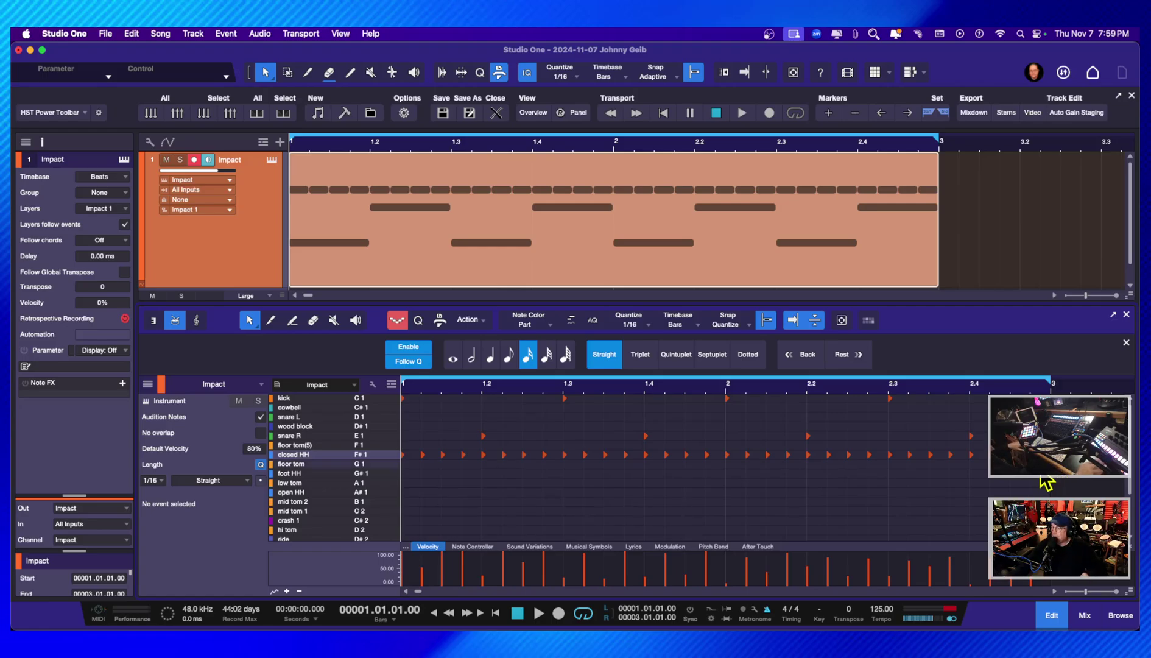
Select the closed HH notes, raise their velocity to 100%, and play the pattern back
{"action": "left_click_drag", "start_coordinate": [990, 487], "coordinate": [406, 461]}
{"action": "left_click_drag", "start_coordinate": [484, 588], "coordinate": [491, 551]}
{"action": "key", "text": "space"}
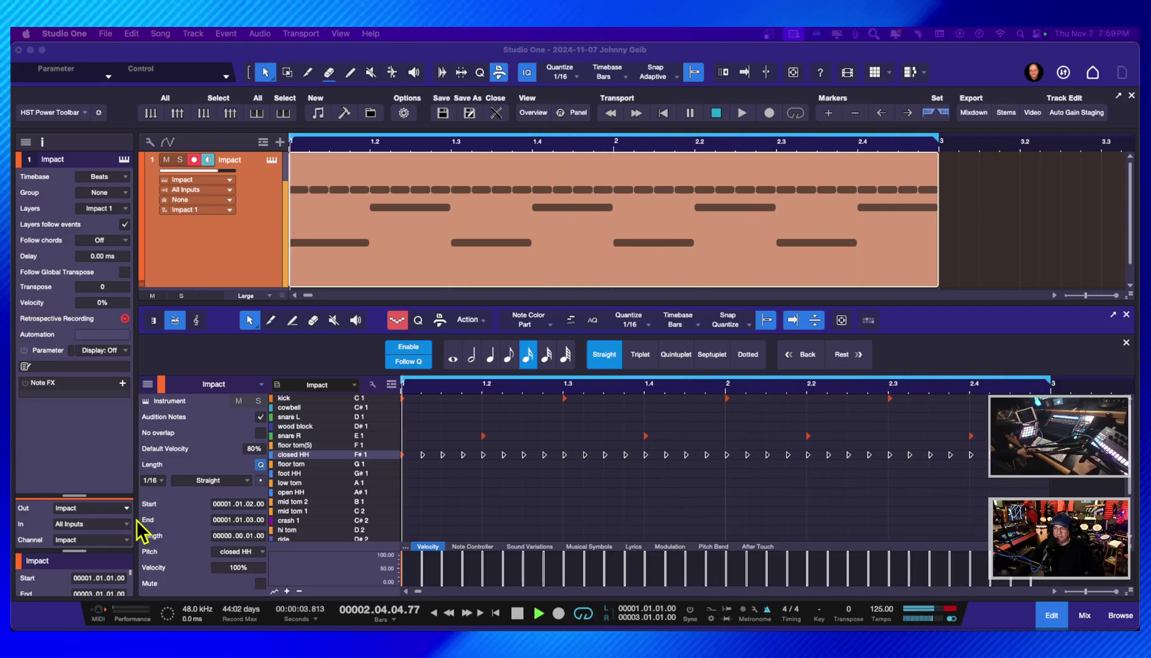
Stop playback and undo the velocity change and all sixteenth-note closed HH hits, keeping the kick and snare R notes
{"action": "left_click", "coordinate": [999, 275]}
{"action": "key", "text": "space"}
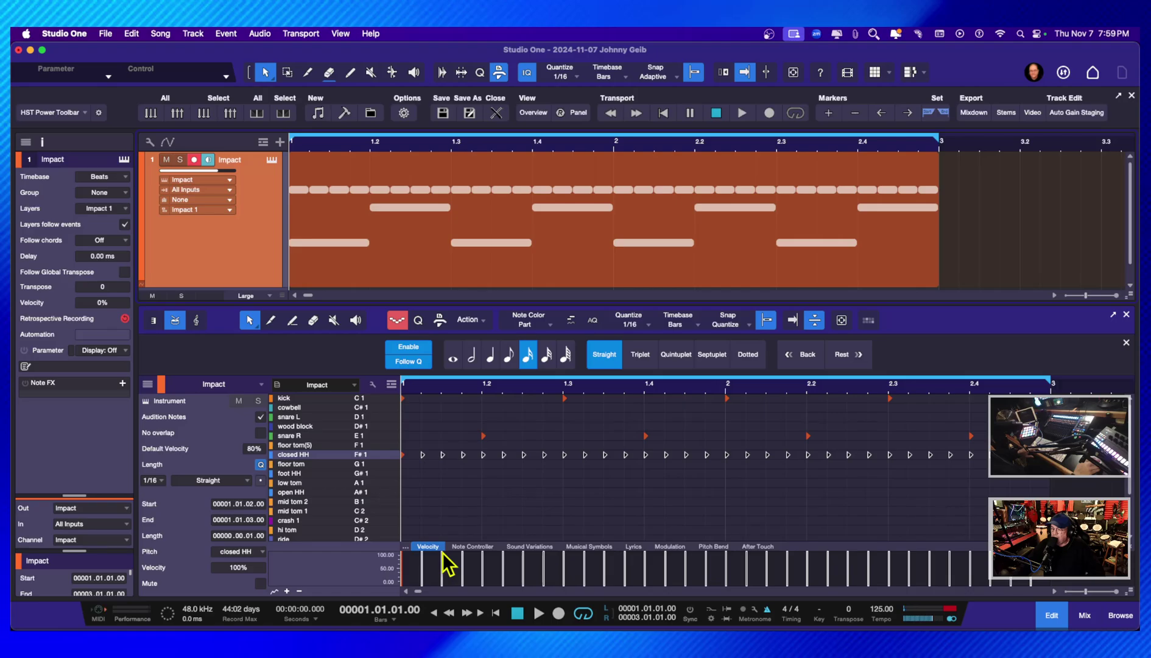
{"action": "key", "text": "super+z"}
{"action": "key", "text": "super+z"}
{"action": "key", "text": "super+z"}
{"action": "key", "text": "super+z"}
{"action": "key", "text": "super+z"}
{"action": "key", "text": "super+z"}
{"action": "key", "text": "super+z"}
{"action": "key", "text": "super+z"}
{"action": "key", "text": "super+z"}
{"action": "key", "text": "super+z"}
{"action": "key", "text": "super+z"}
{"action": "key", "text": "super+z"}
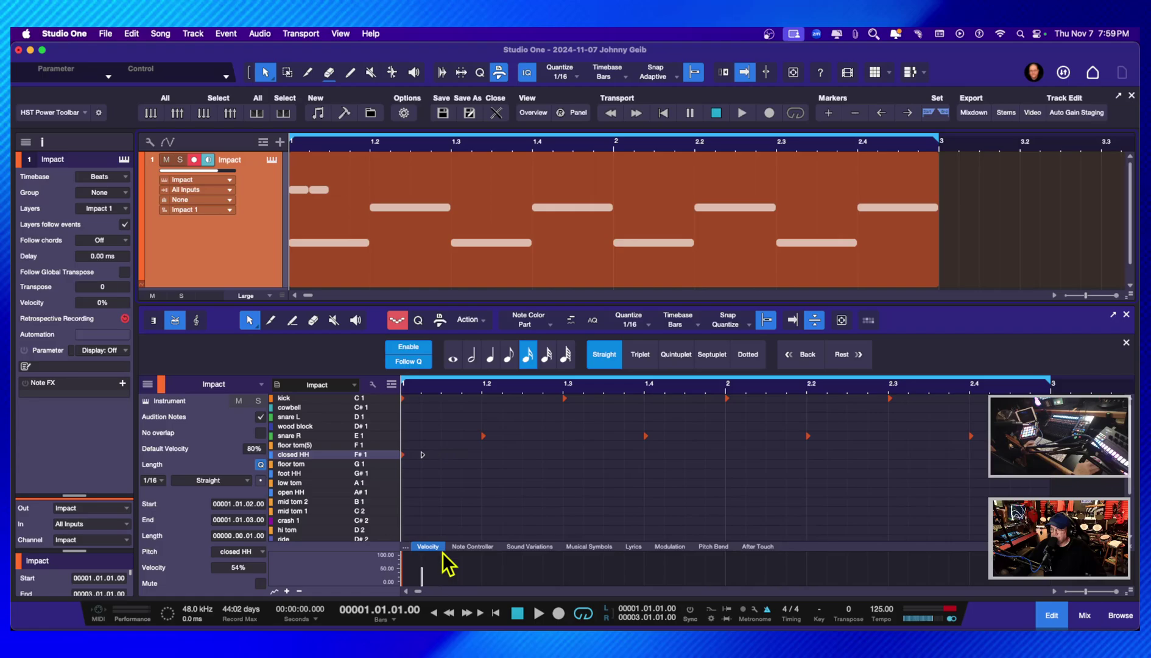
{"action": "key", "text": "super+z"}
{"action": "key", "text": "super+z"}
Step-record closed HH hits as straight eighth notes across both bars
{"action": "left_click", "coordinate": [509, 357]}
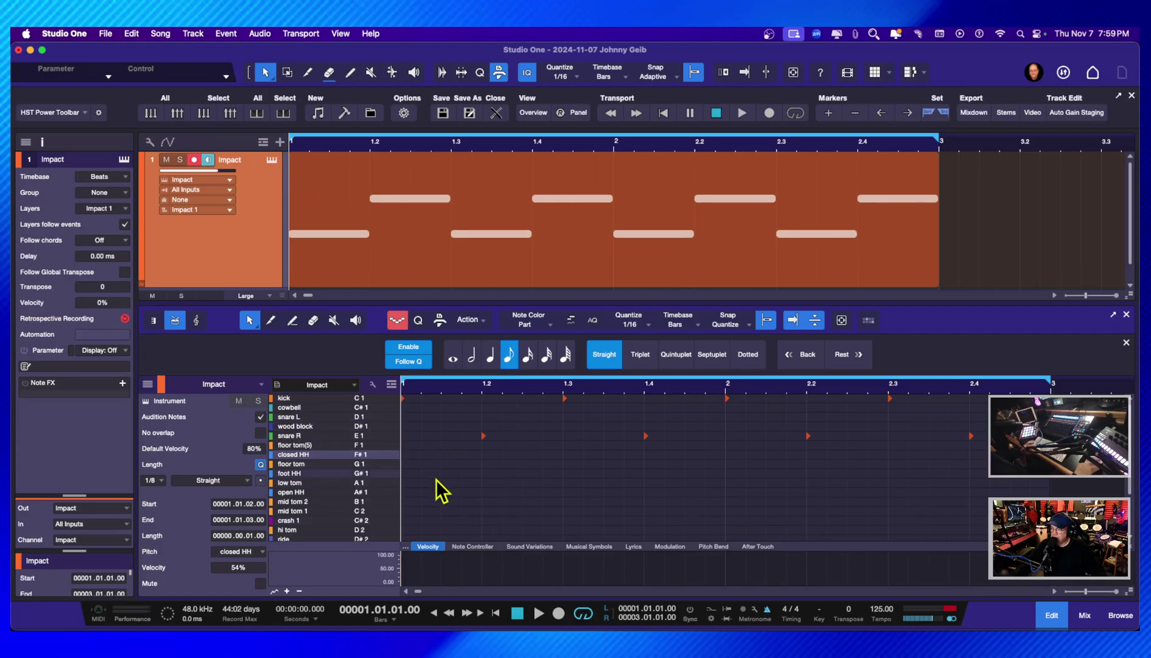
{"action": "key", "text": "space"}
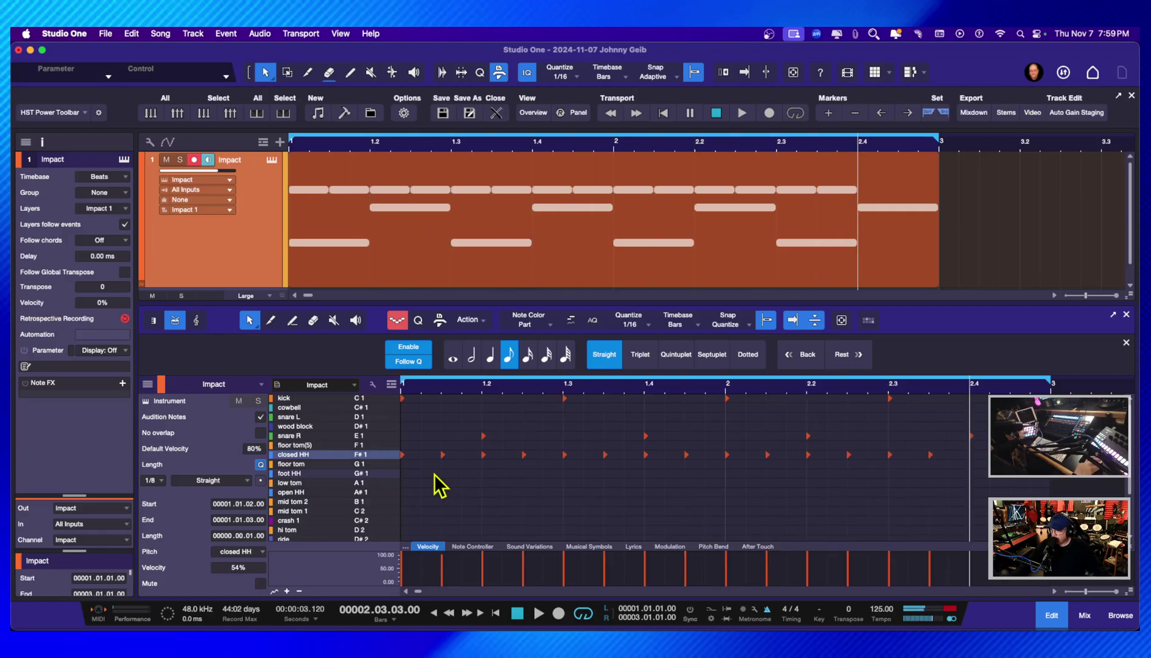
Lower the velocity of the offbeat closed HH notes to about 50% and play the pattern back
{"action": "left_click_drag", "start_coordinate": [442, 555], "coordinate": [450, 578]}
{"action": "left_click_drag", "start_coordinate": [523, 555], "coordinate": [522, 569]}
{"action": "left_click_drag", "start_coordinate": [604, 554], "coordinate": [603, 568]}
{"action": "left_click_drag", "start_coordinate": [687, 553], "coordinate": [687, 570]}
{"action": "left_click_drag", "start_coordinate": [769, 557], "coordinate": [767, 572]}
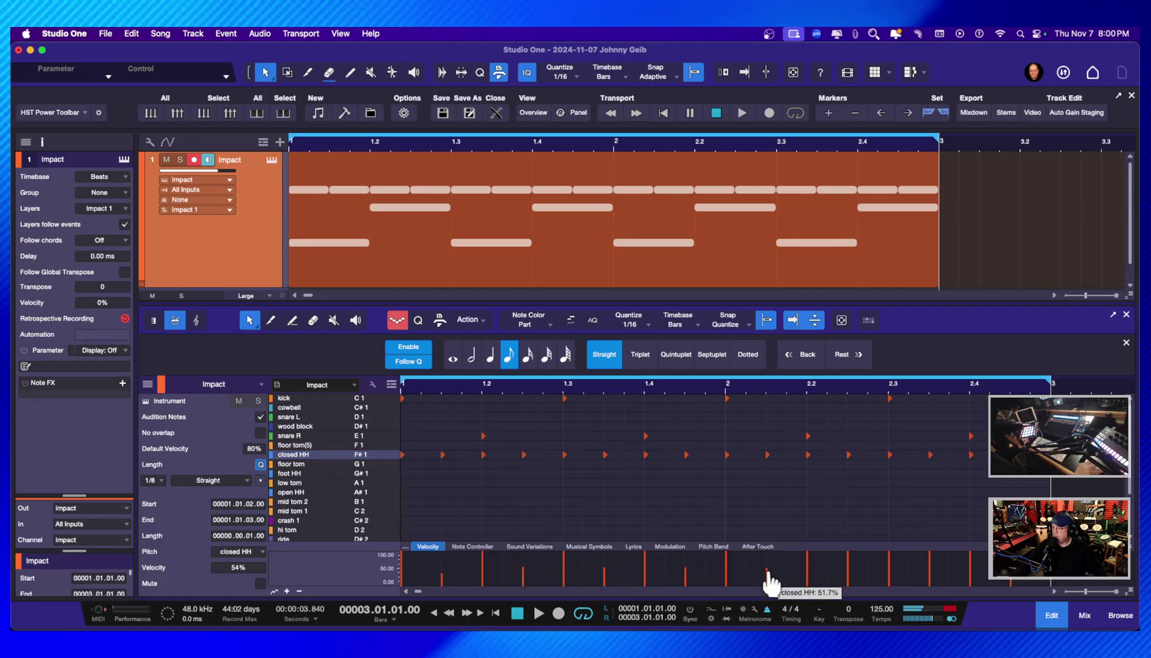
{"action": "left_click_drag", "start_coordinate": [851, 556], "coordinate": [848, 570]}
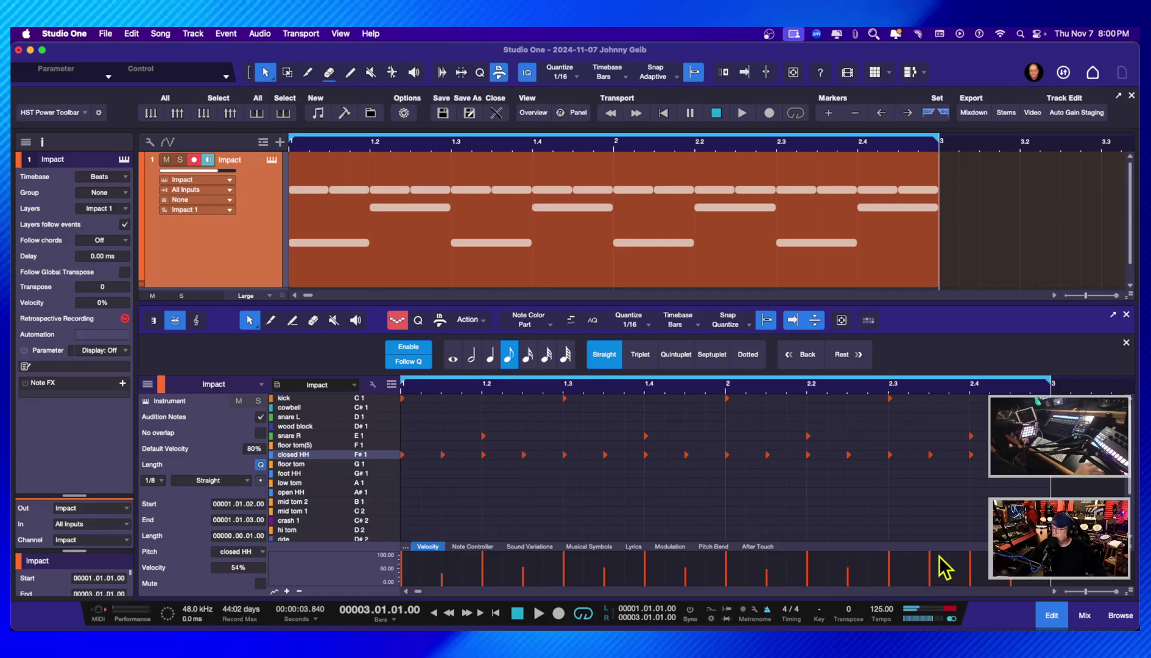
{"action": "left_click_drag", "start_coordinate": [929, 554], "coordinate": [930, 569]}
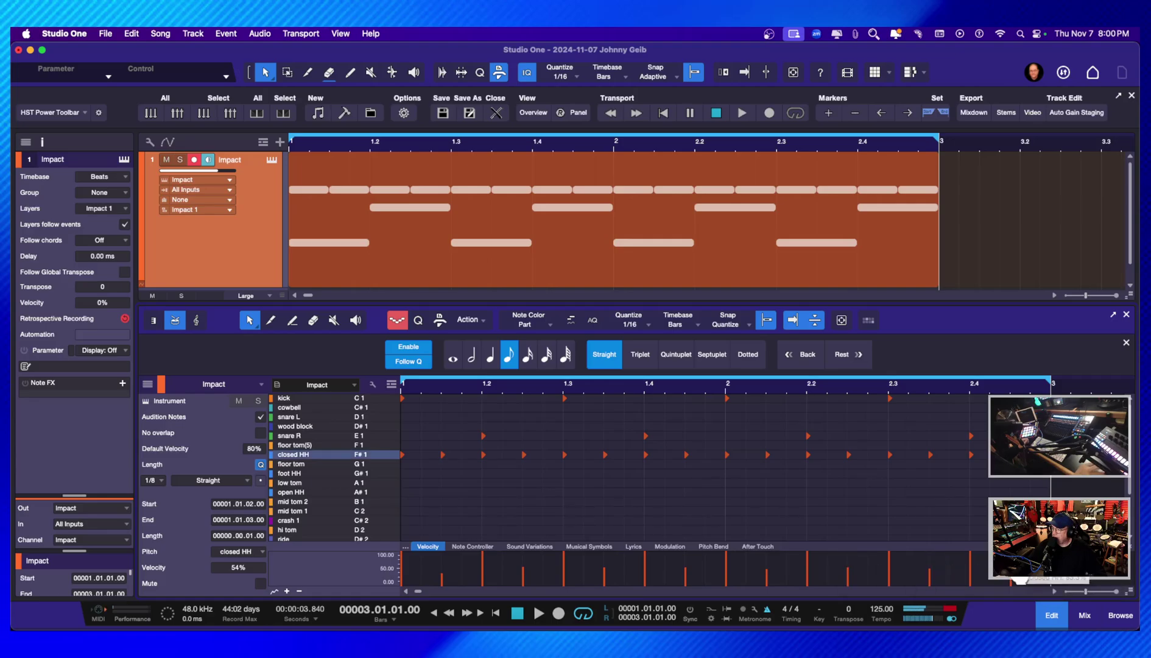
{"action": "key", "text": "space"}
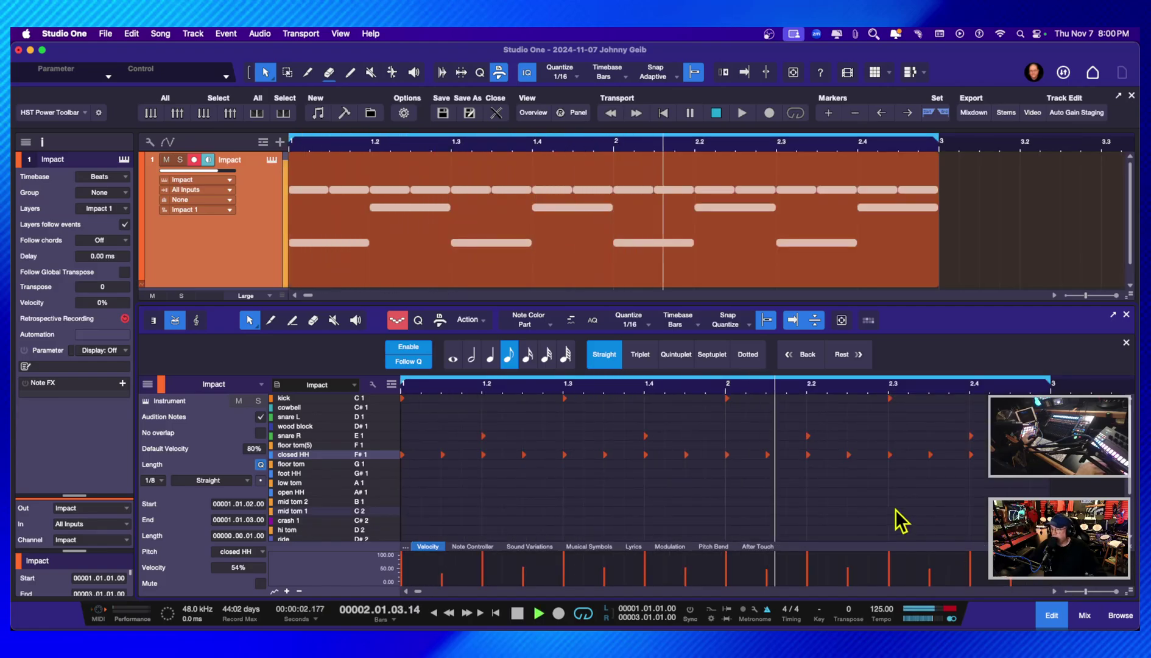
{"action": "key", "text": "space"}
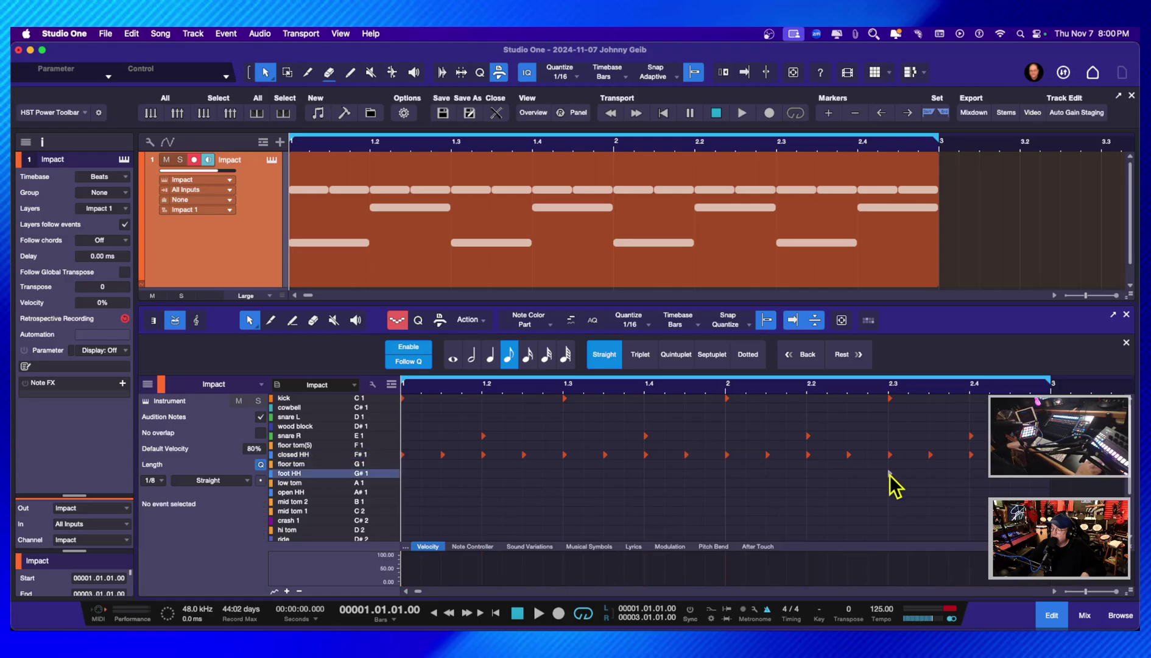
Enter a low tom hit at 2.3 and a mid tom 2 hit one sixteenth after it at 80% velocity
{"action": "left_click", "coordinate": [889, 473]}
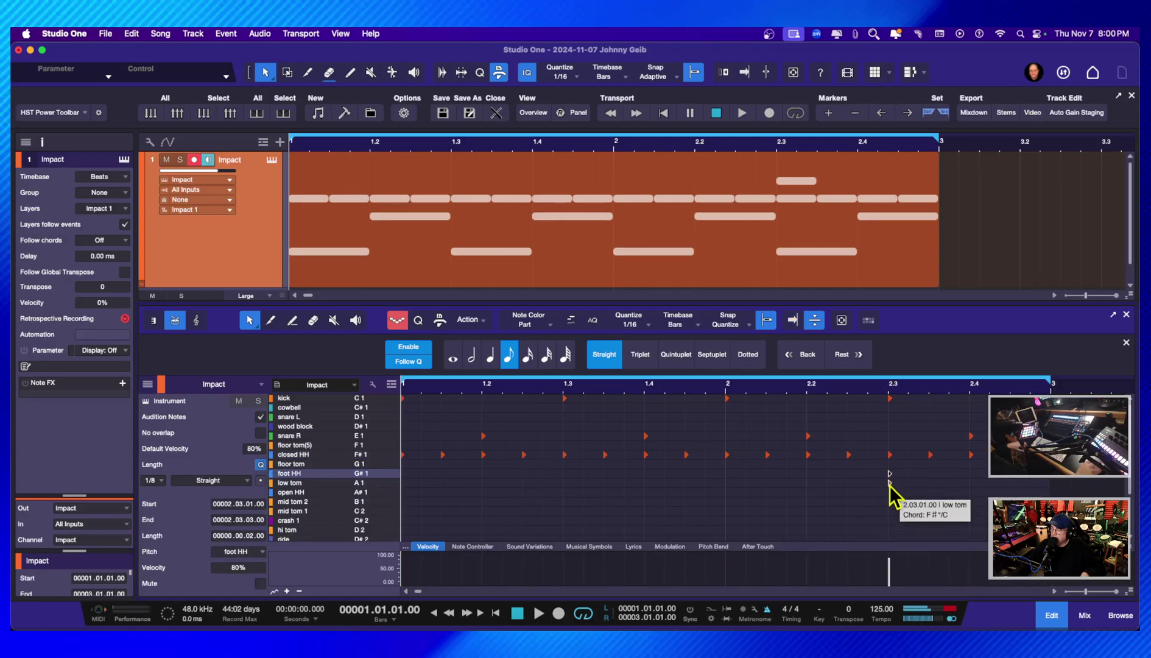
{"action": "left_click_drag", "start_coordinate": [889, 486], "coordinate": [890, 486]}
{"action": "left_click", "coordinate": [911, 494]}
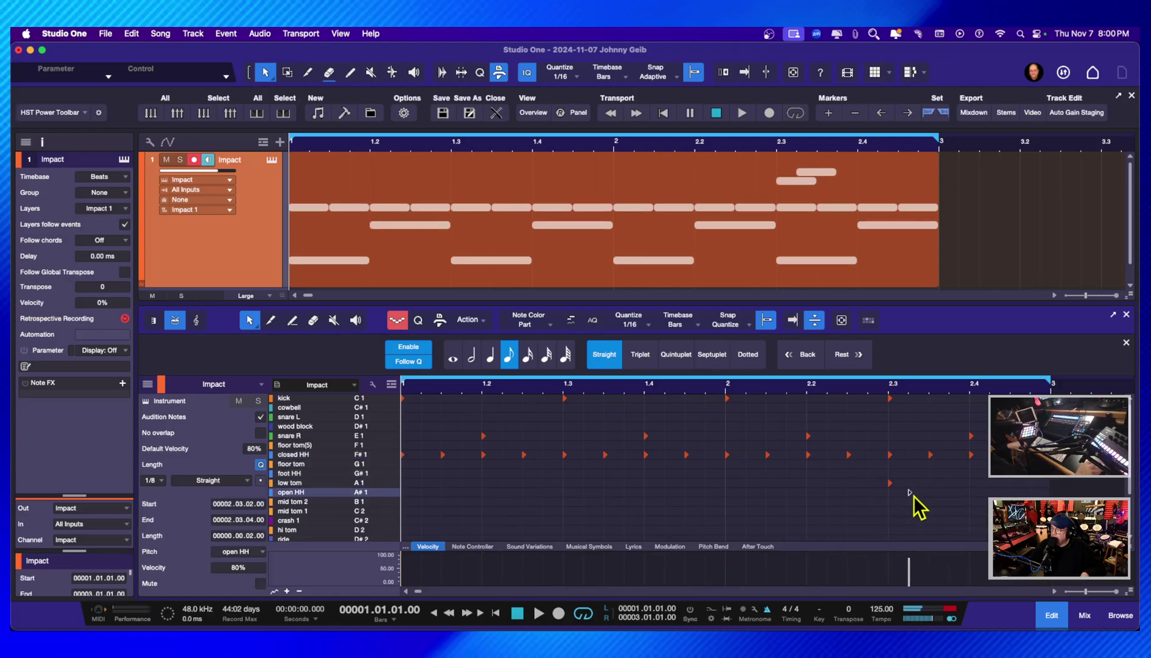
{"action": "left_click", "coordinate": [907, 502]}
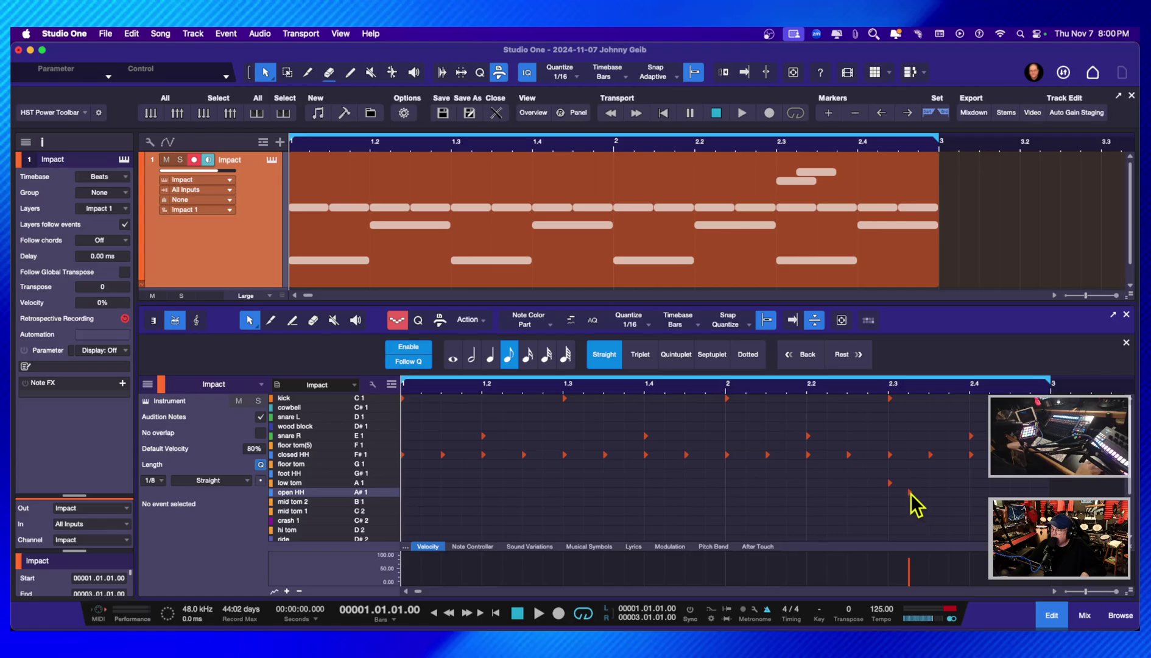
{"action": "left_click", "coordinate": [909, 501]}
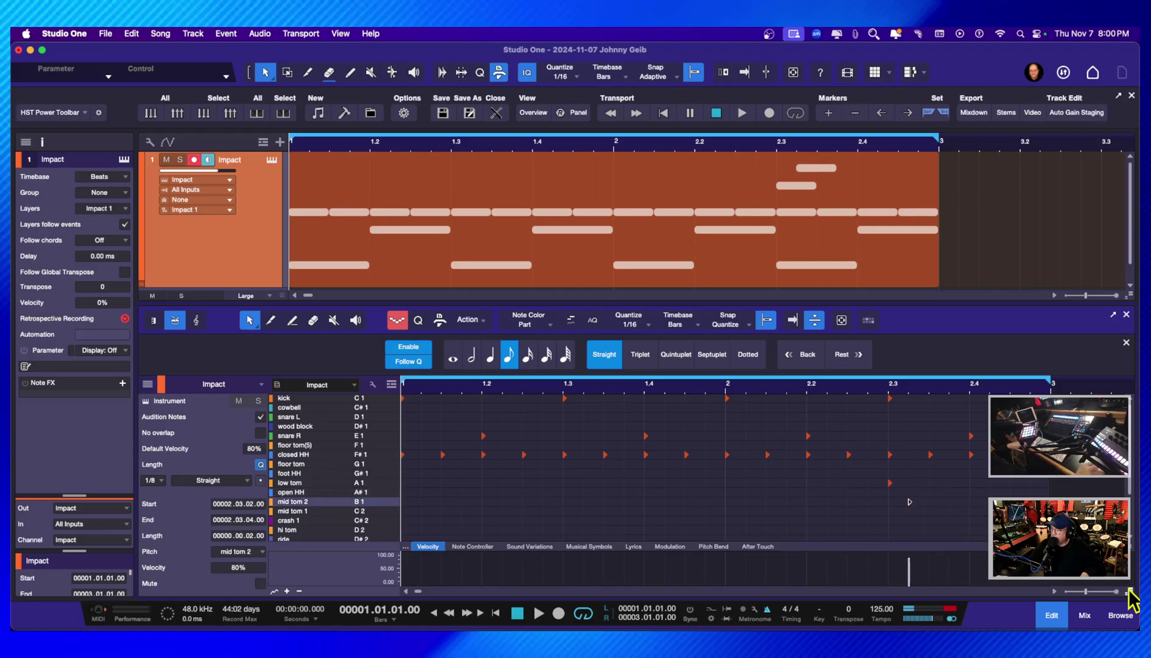
{"action": "key", "text": "Escape"}
Enlarge the drum lanes, fit the two-bar loop to the view, and make the drum editor taller
{"action": "scroll", "coordinate": [1129, 596], "scroll_direction": "right", "scroll_amount": 3}
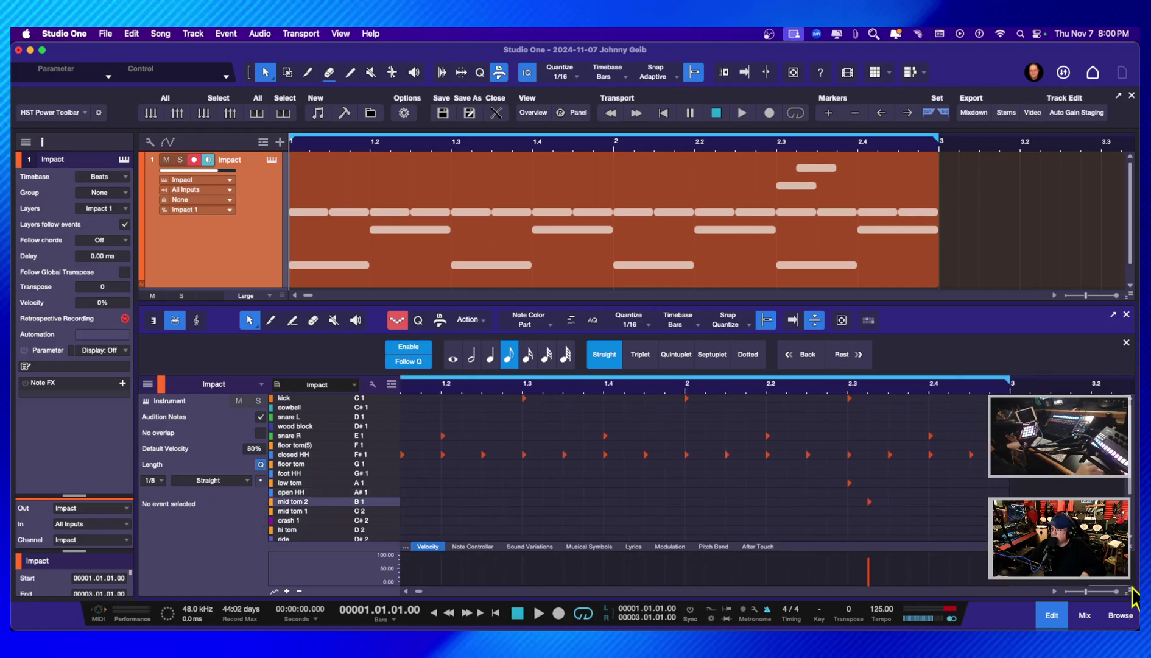
{"action": "scroll", "coordinate": [694, 467], "scroll_direction": "down", "scroll_amount": 3}
{"action": "scroll", "coordinate": [695, 467], "scroll_direction": "up", "scroll_amount": 3}
{"action": "scroll", "coordinate": [694, 467], "scroll_direction": "left", "scroll_amount": 3}
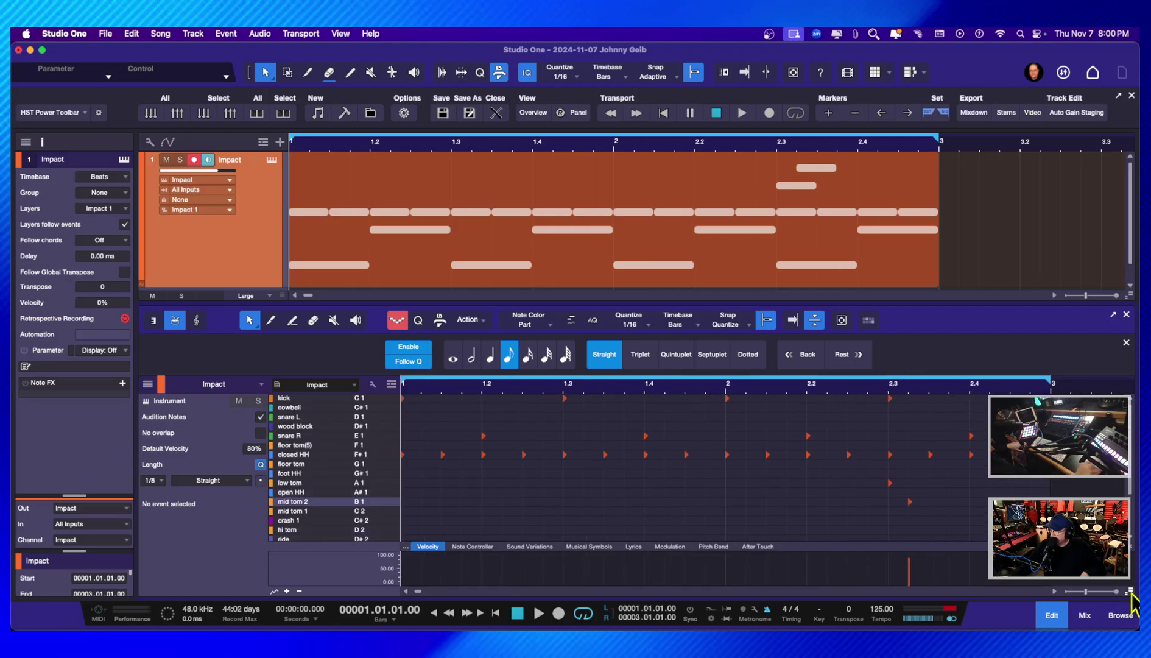
{"action": "left_click_drag", "start_coordinate": [1129, 626], "coordinate": [1128, 605]}
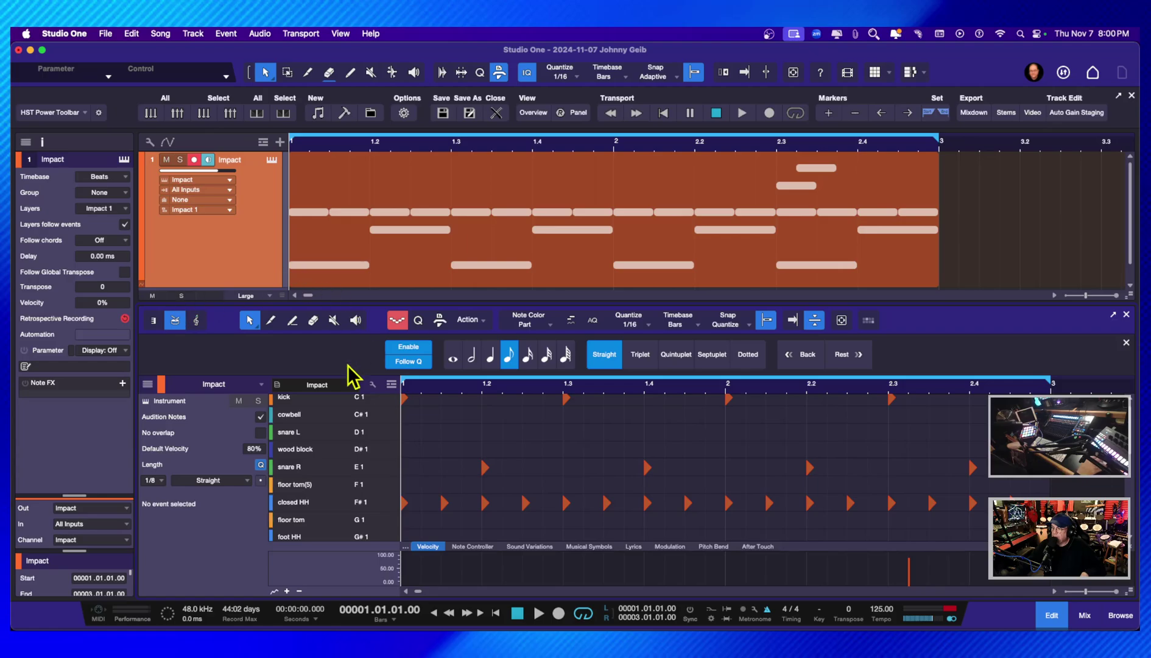
{"action": "left_click", "coordinate": [797, 74]}
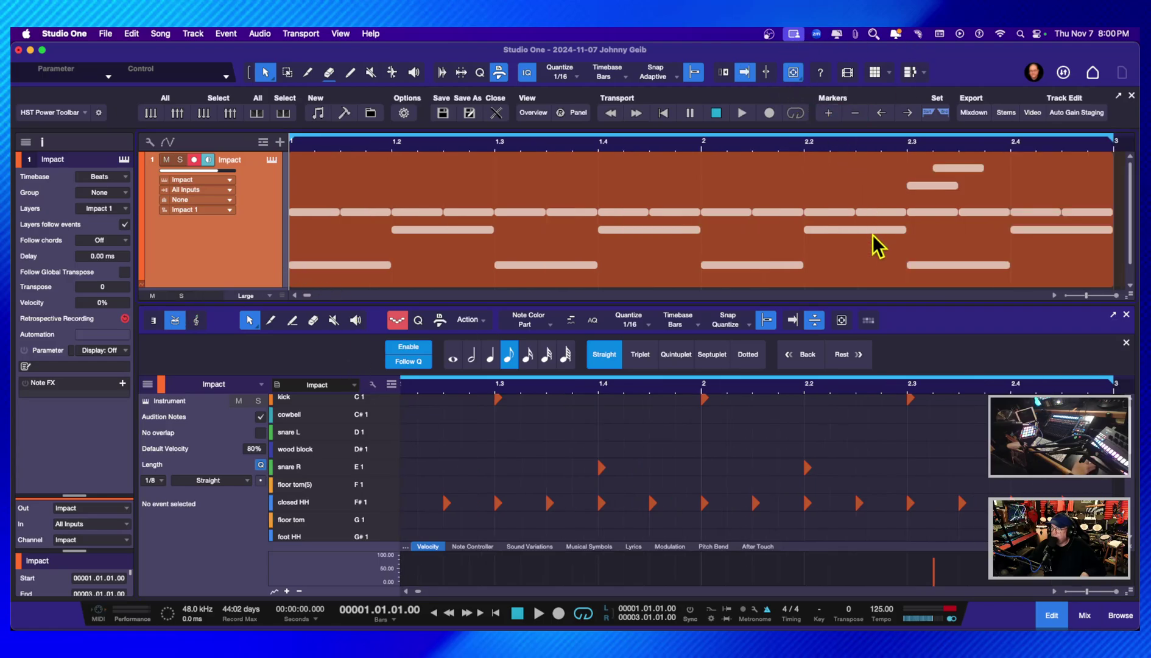
{"action": "left_click_drag", "start_coordinate": [870, 298], "coordinate": [872, 224]}
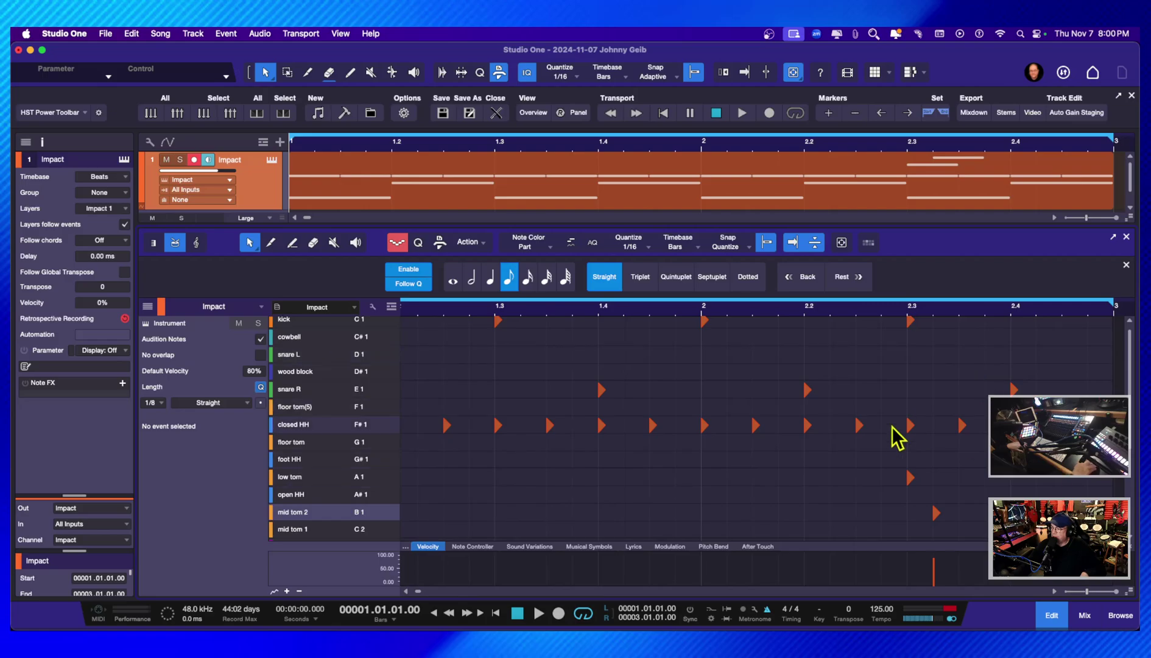
Add a floor tom hit at 2.3.4, a low tom hit at 2.4 and a mid tom 2 hit at 2.4.3, auditioning the fill
{"action": "left_click", "coordinate": [935, 445]}
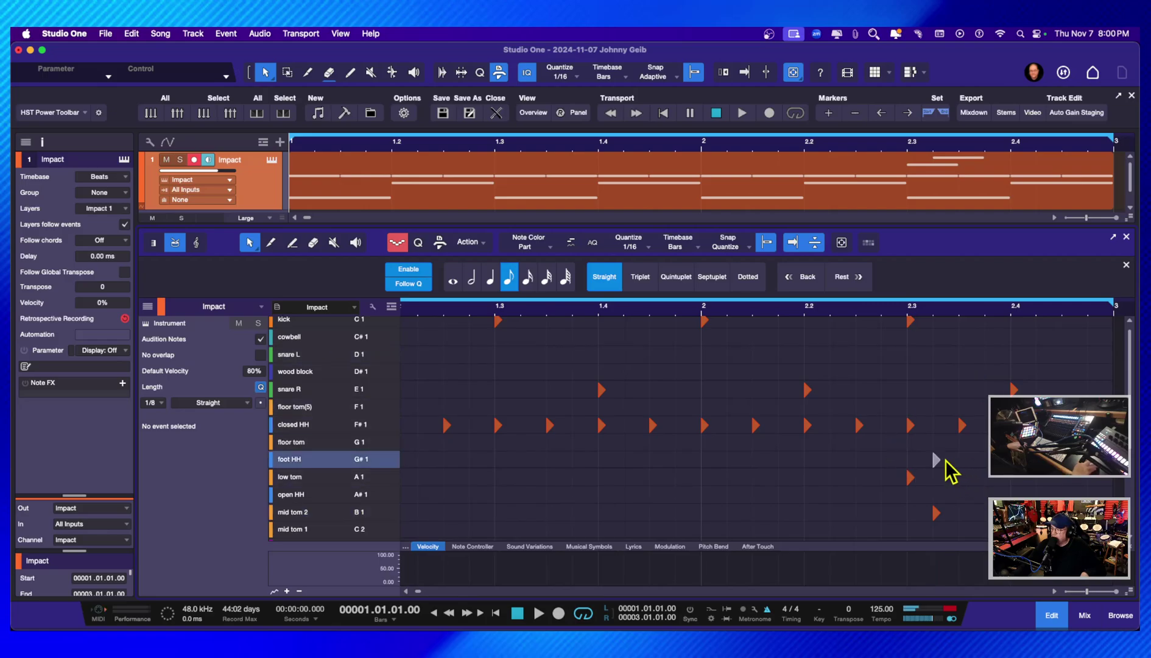
{"action": "left_click_drag", "start_coordinate": [935, 449], "coordinate": [987, 454]}
{"action": "key", "text": "space"}
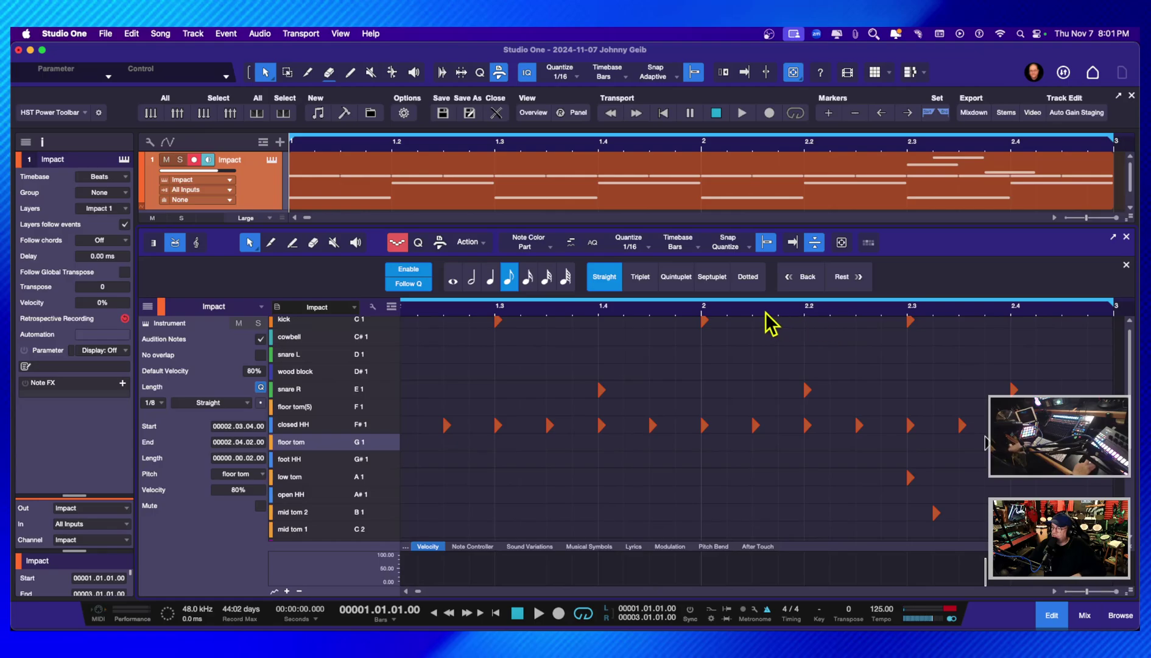
{"action": "key", "text": "f"}
{"action": "key", "text": "space"}
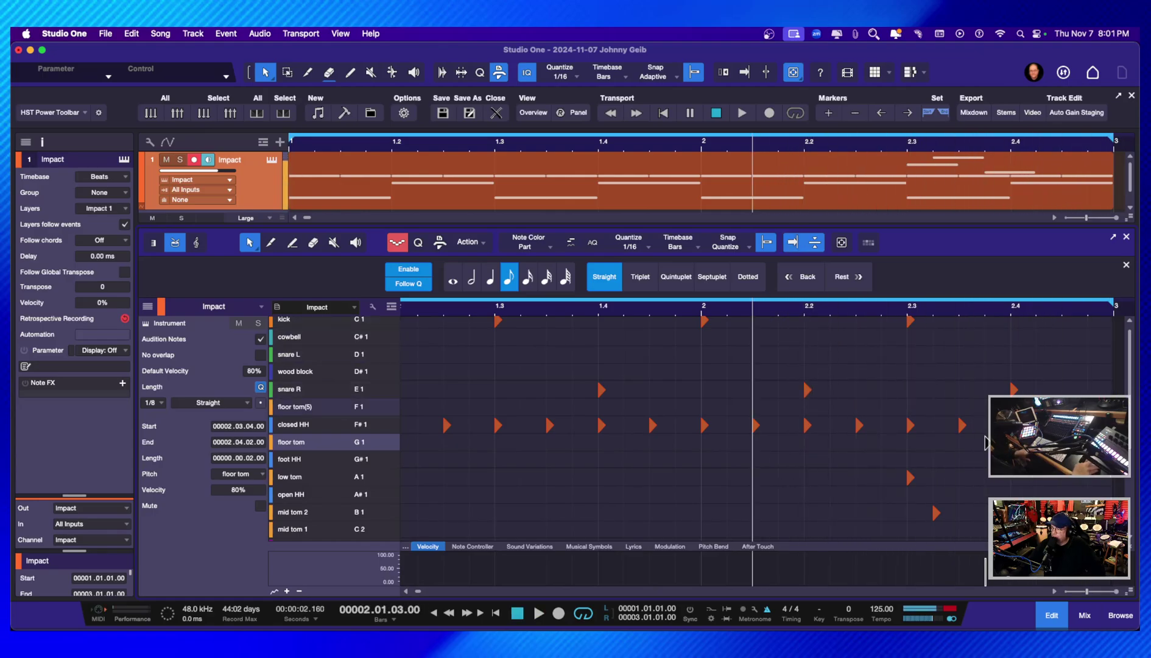
{"action": "left_click", "coordinate": [1031, 478]}
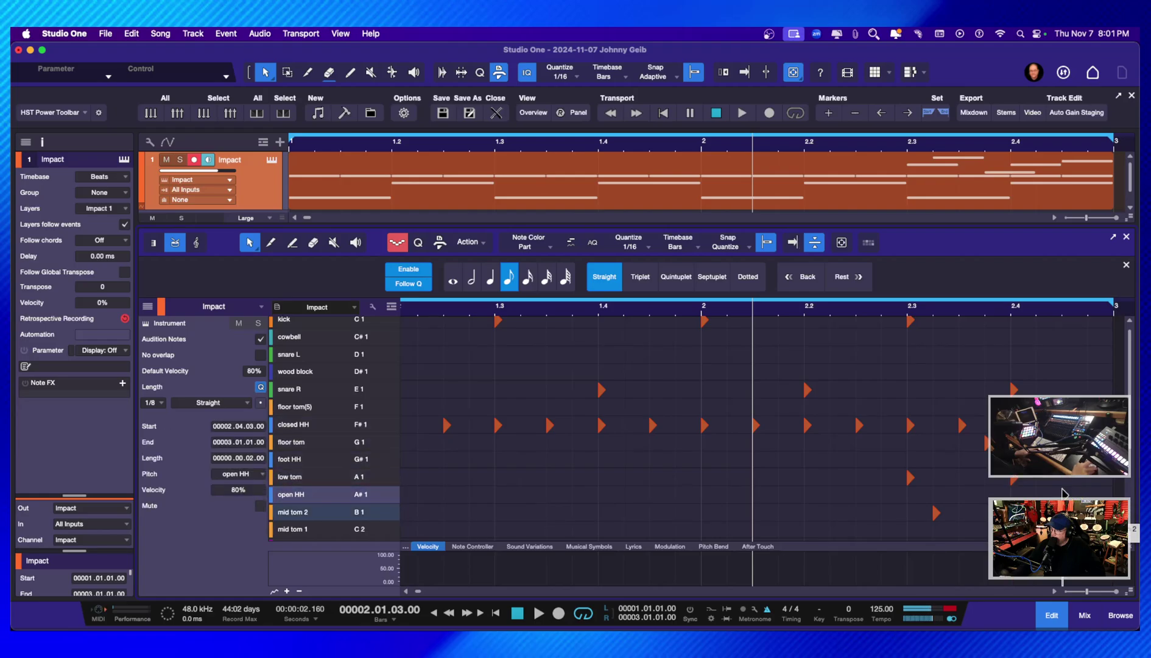
{"action": "key", "text": "space"}
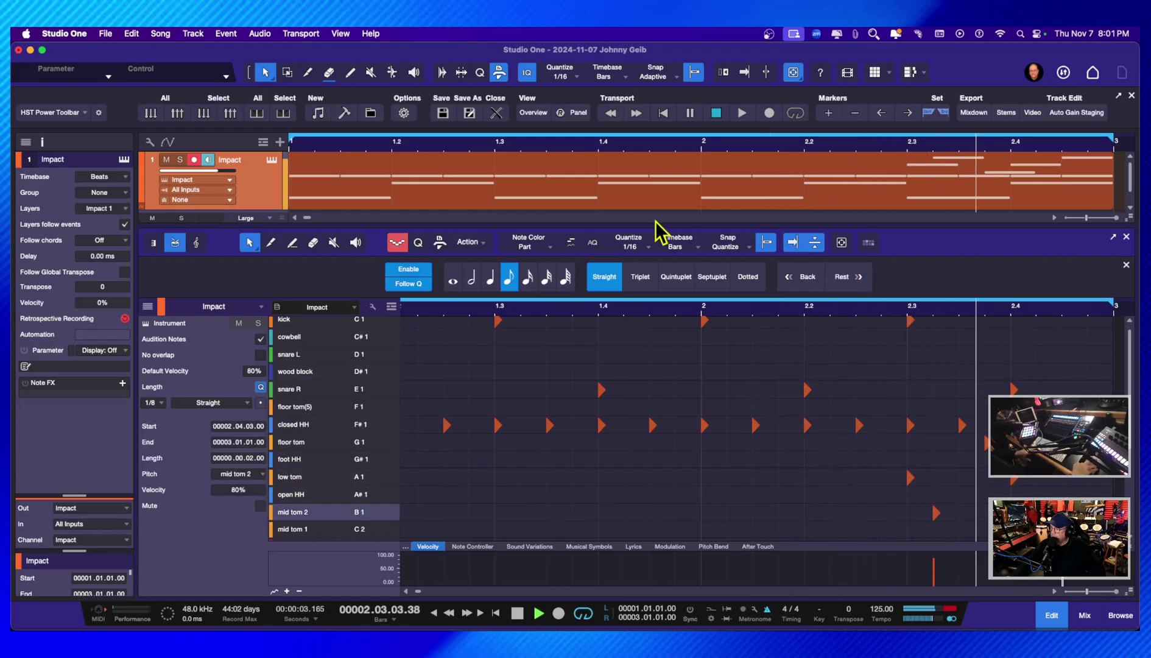
{"action": "key", "text": "space"}
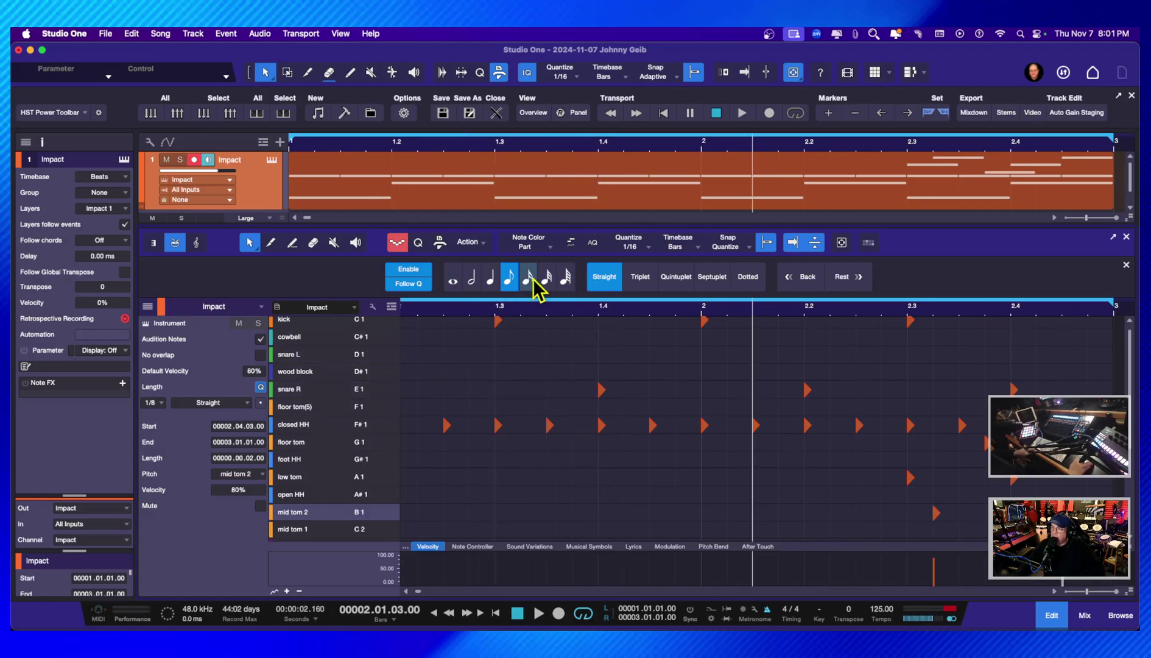
{"action": "key", "text": "space"}
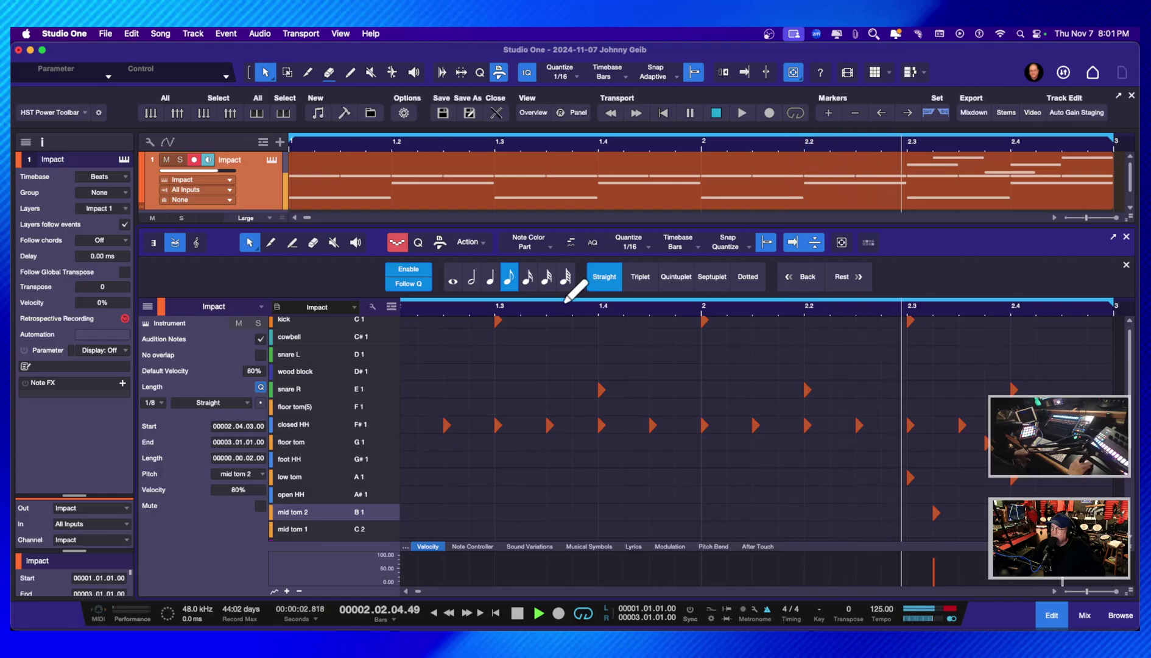
{"action": "key", "text": "space"}
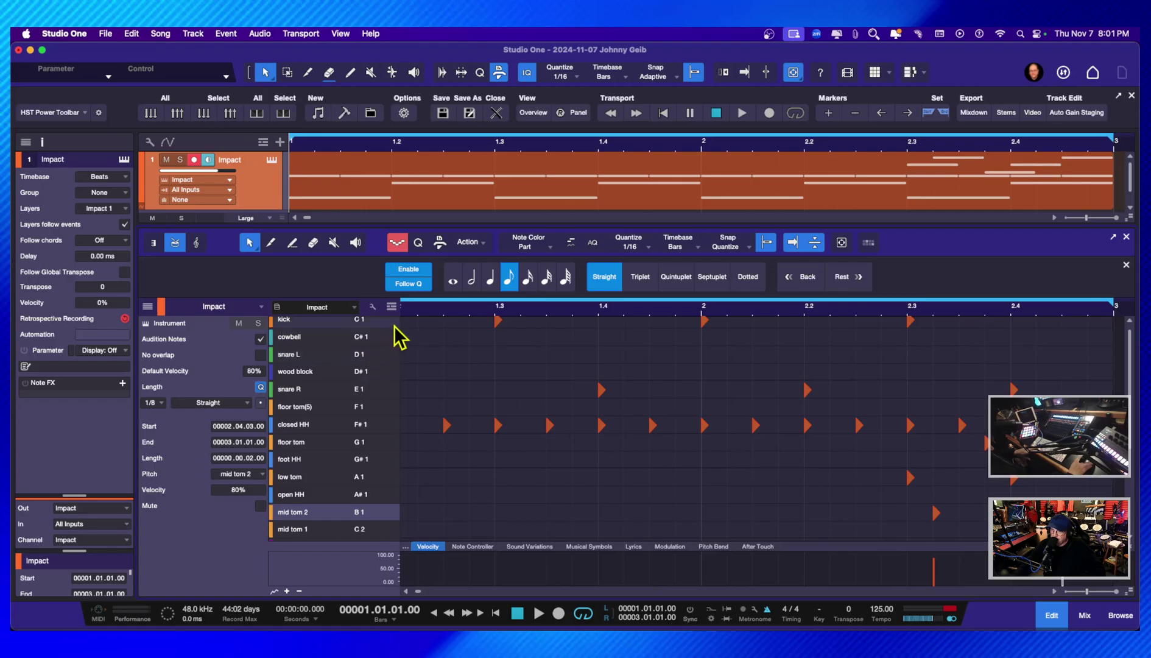
Add a foot HH hit at 1.2 and turn off the Step Record controls
{"action": "left_click", "coordinate": [409, 461]}
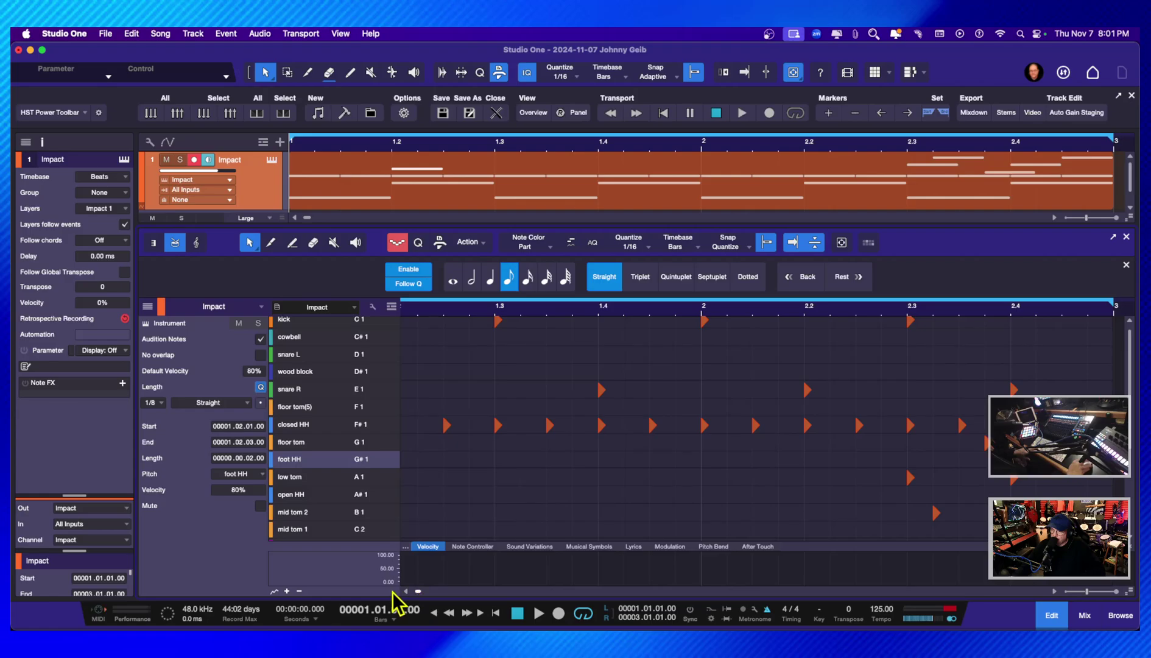
{"action": "left_click", "coordinate": [395, 244]}
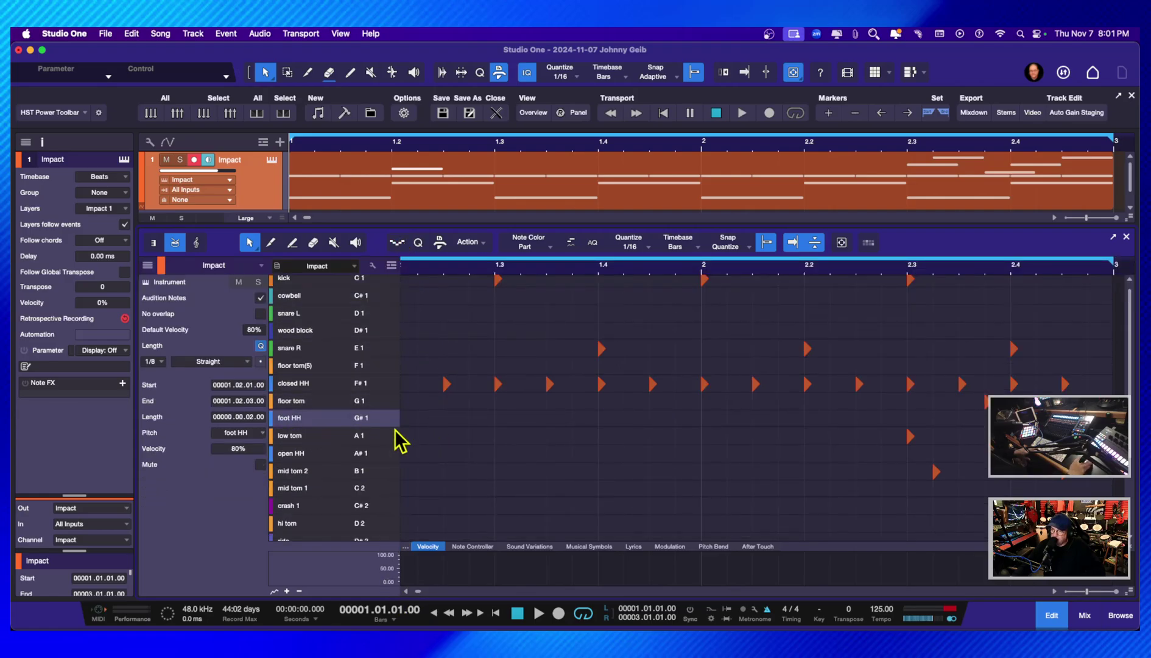
Add a crash 1 hit at 1.2.2 with 80% velocity and play the pattern back
{"action": "double_click", "coordinate": [421, 384]}
{"action": "left_click_drag", "start_coordinate": [419, 382], "coordinate": [427, 509]}
{"action": "key", "text": "space"}
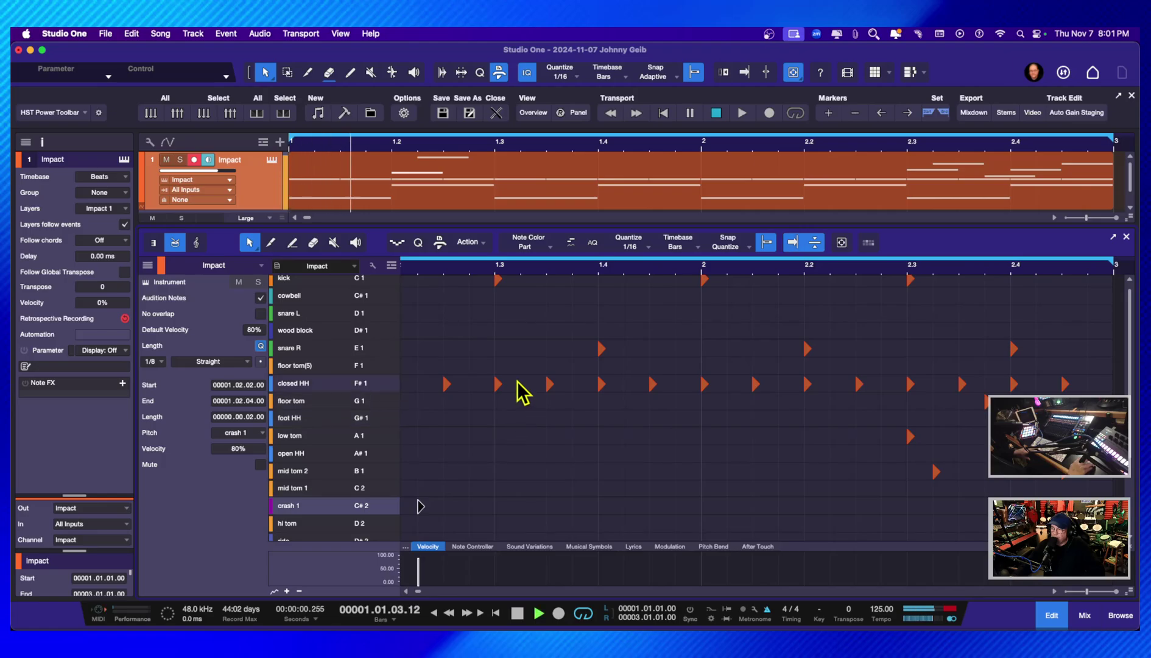
{"action": "key", "text": "space"}
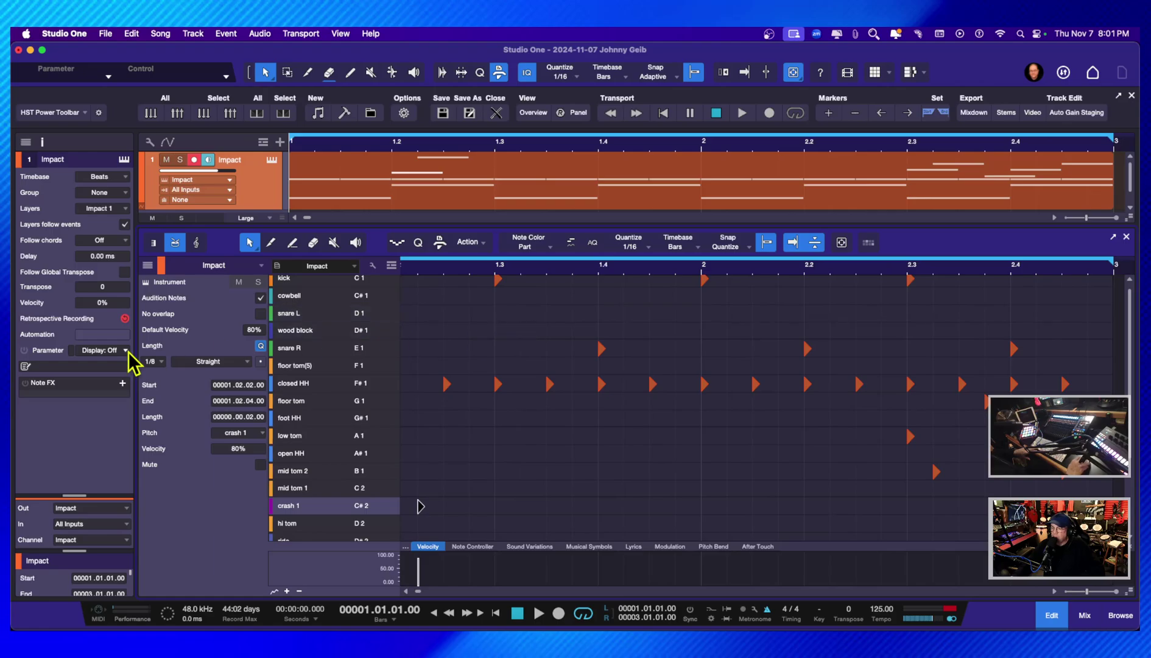
Hide the track inspector and shrink the drum editor to give the arrangement more height, playing the pattern briefly
{"action": "left_click", "coordinate": [43, 141]}
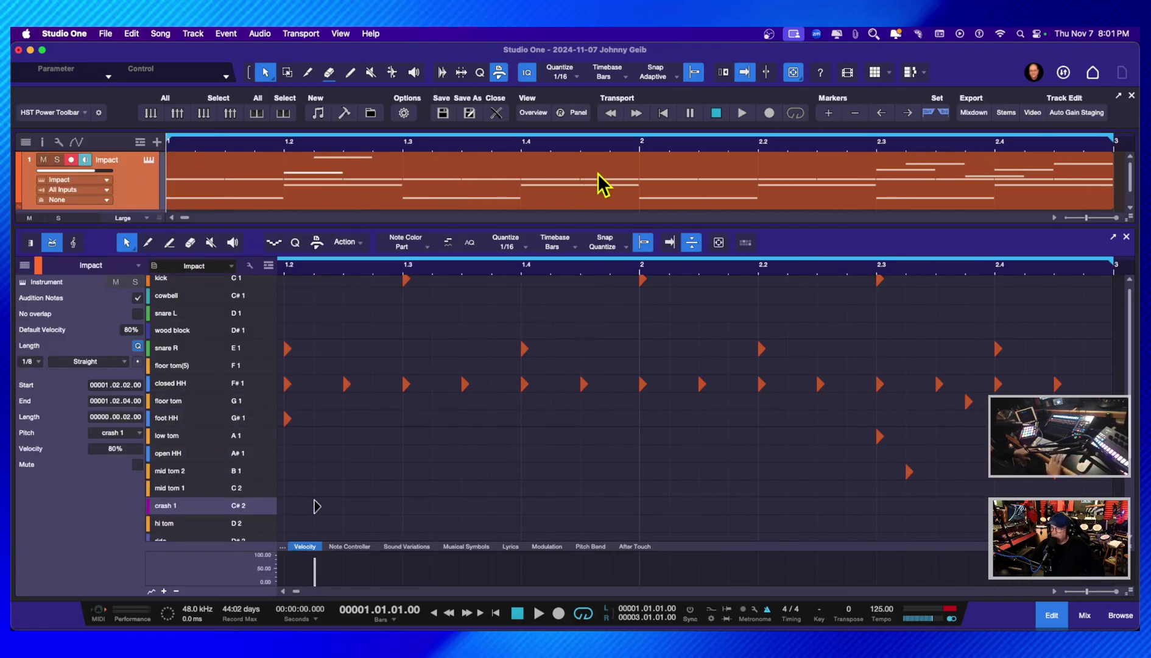
{"action": "key", "text": "space"}
{"action": "key", "text": "space"}
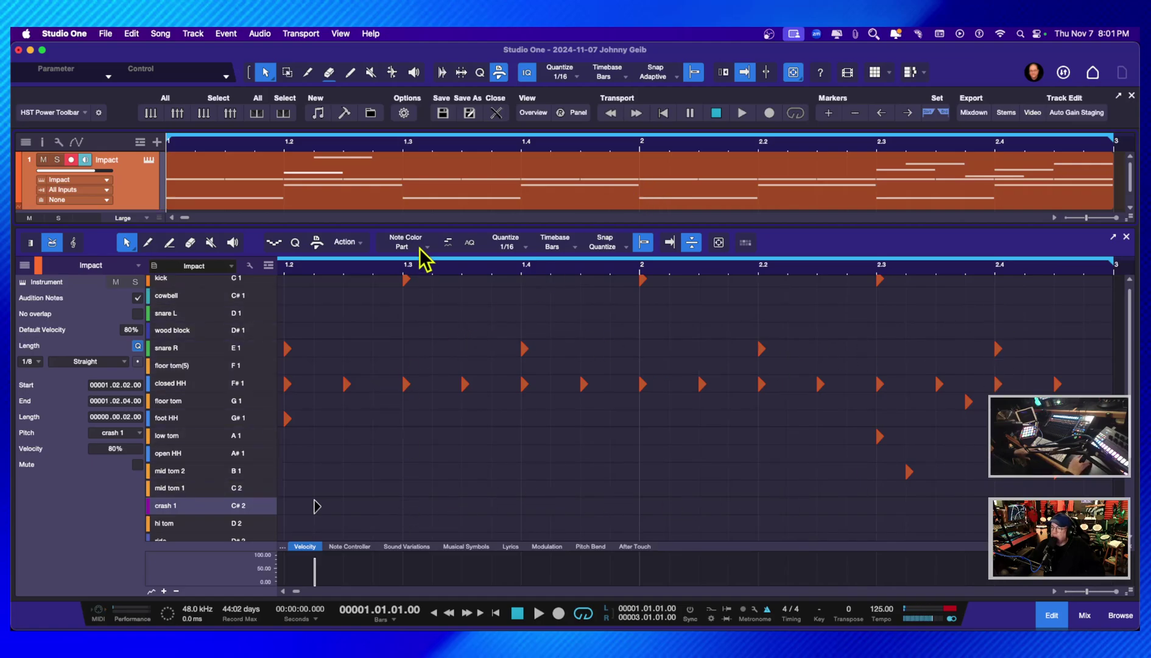
{"action": "left_click_drag", "start_coordinate": [478, 226], "coordinate": [478, 284]}
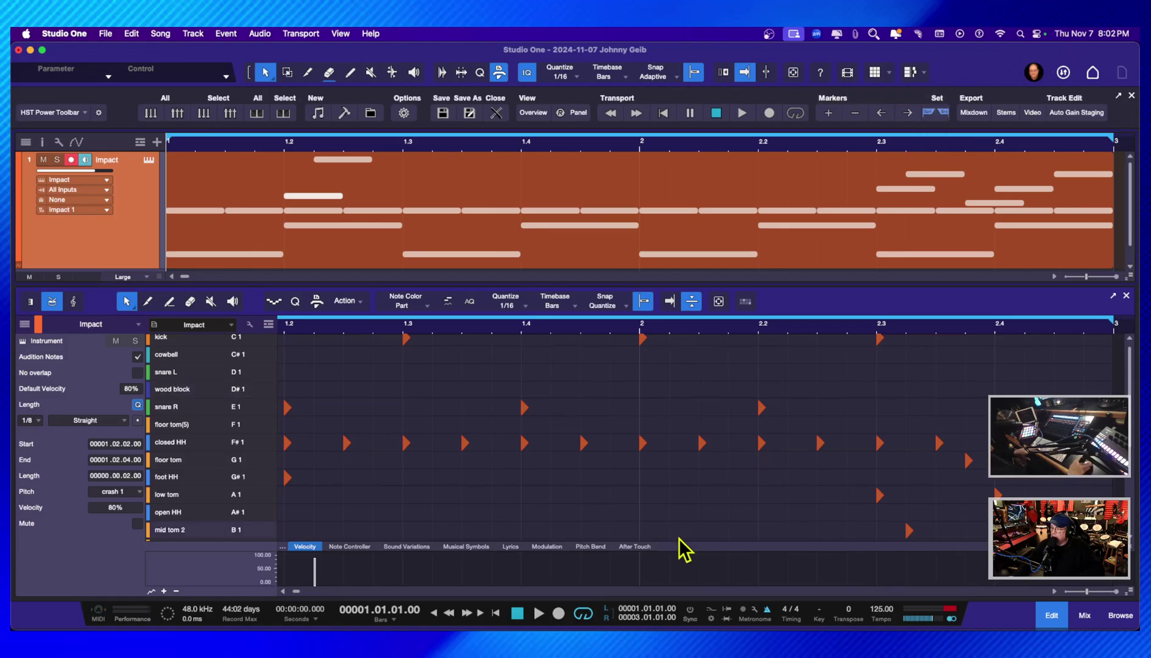
Move the crash 1 hit to the very start of bar 1 and play the pattern back
{"action": "scroll", "coordinate": [657, 441], "scroll_direction": "left", "scroll_amount": 3}
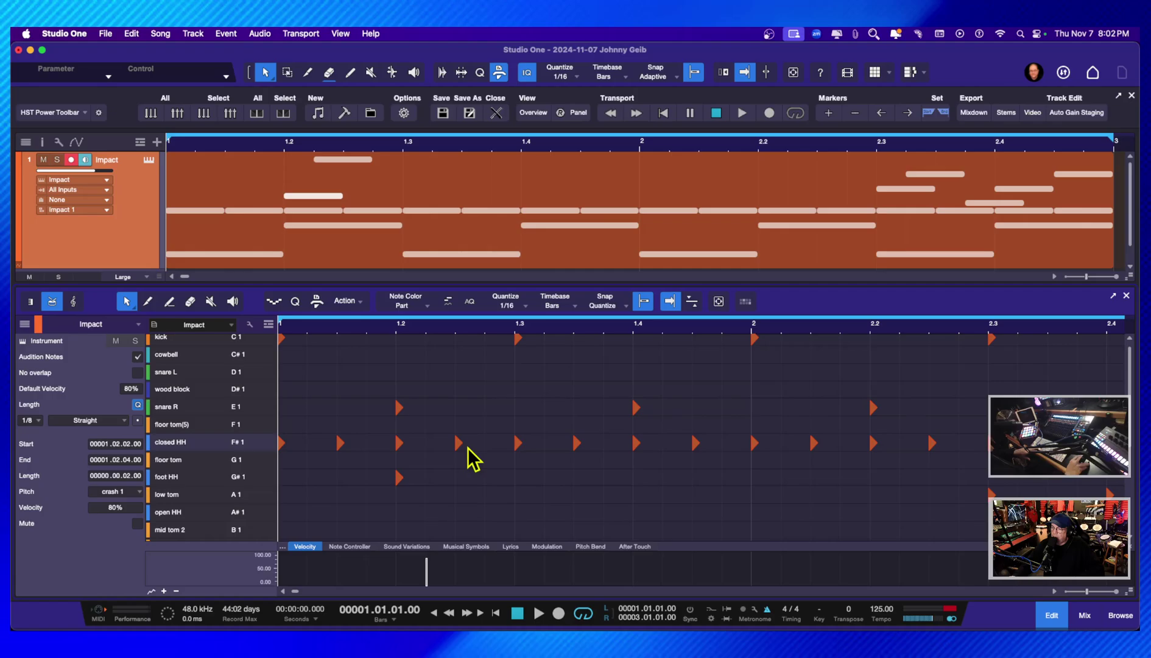
{"action": "left_click", "coordinate": [399, 478]}
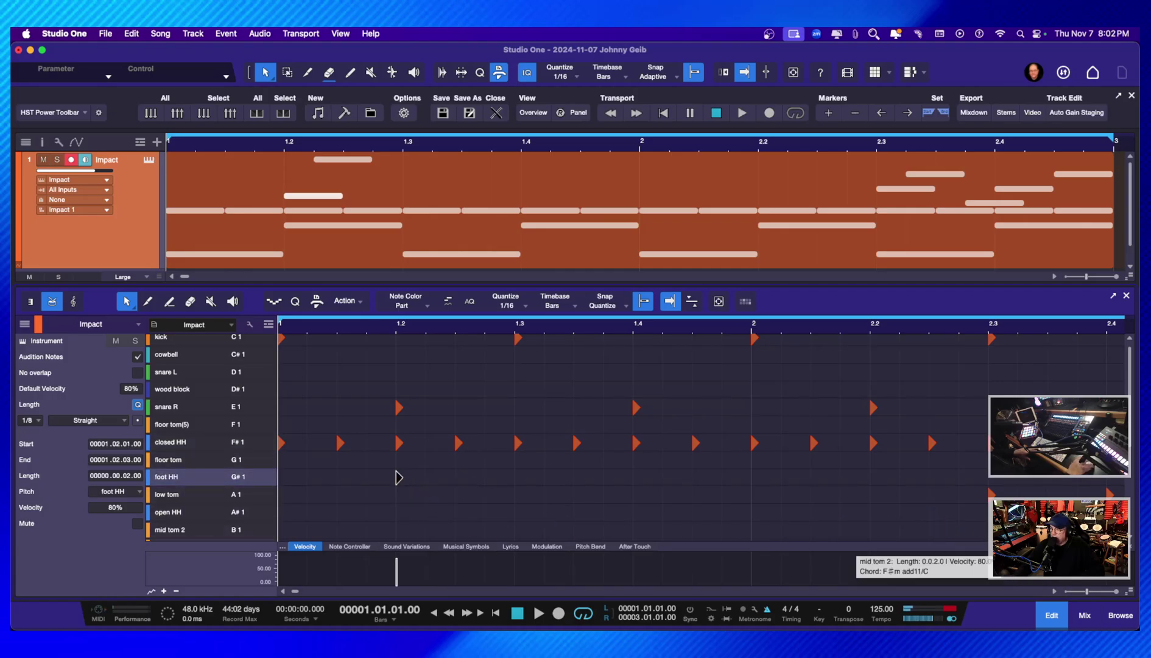
{"action": "left_click", "coordinate": [990, 492]}
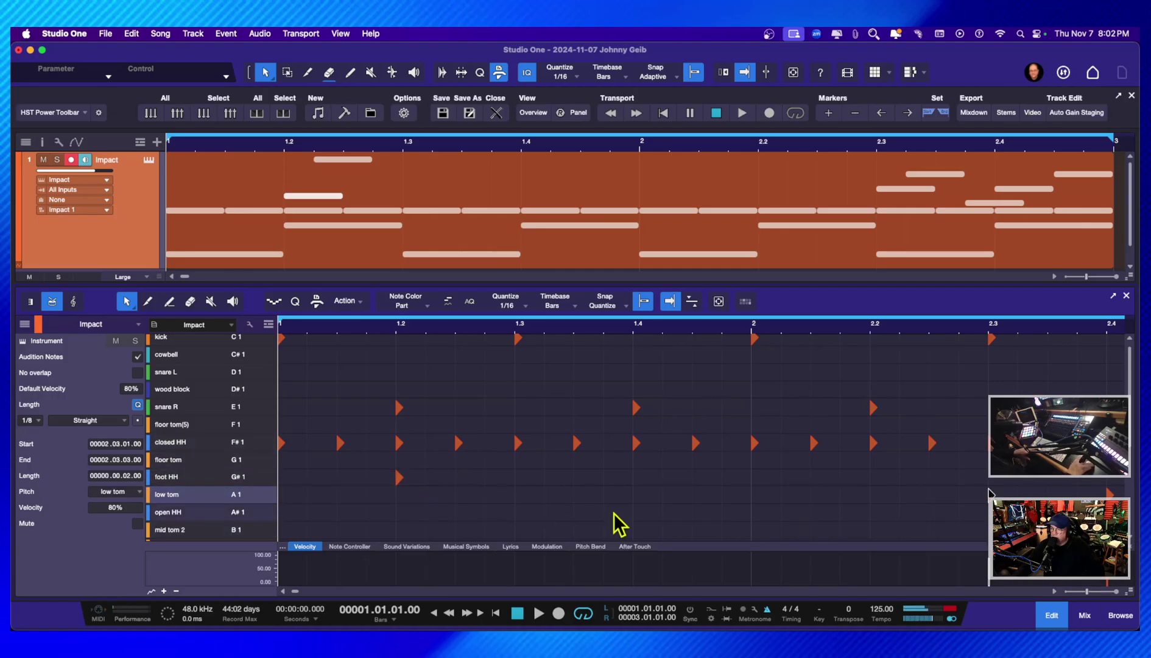
{"action": "scroll", "coordinate": [462, 488], "scroll_direction": "down", "scroll_amount": 3}
{"action": "mouse_move", "coordinate": [429, 396]}
{"action": "left_click_drag", "start_coordinate": [429, 396], "coordinate": [283, 397]}
{"action": "scroll", "coordinate": [393, 431], "scroll_direction": "up", "scroll_amount": 2}
{"action": "scroll", "coordinate": [400, 429], "scroll_direction": "up", "scroll_amount": 2}
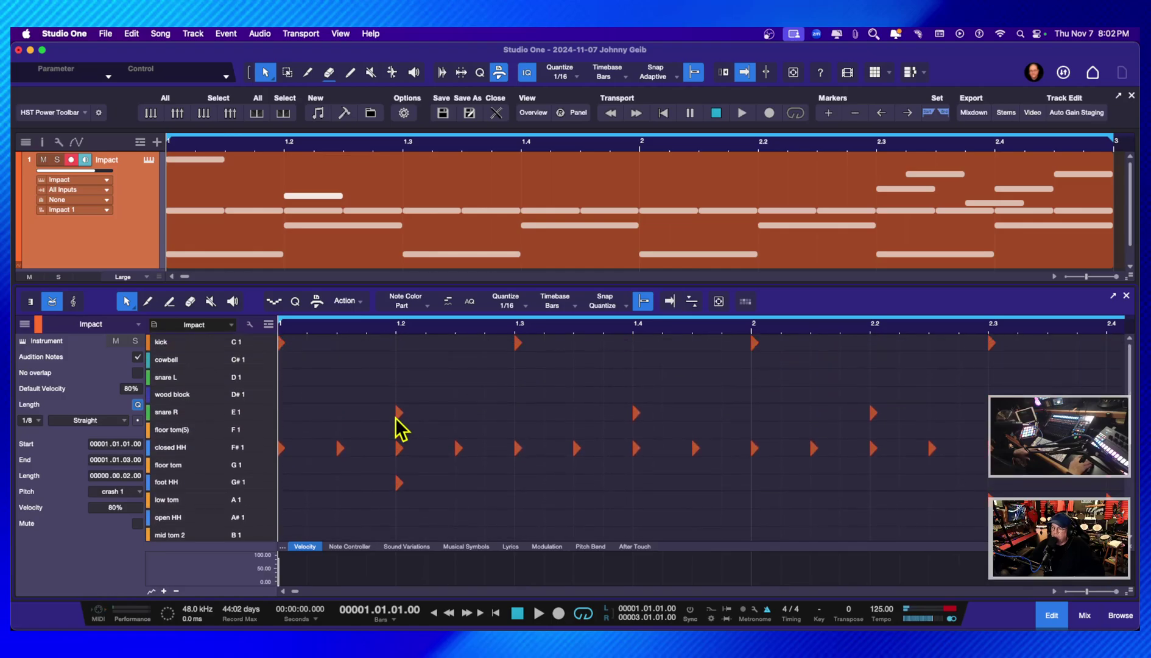
{"action": "key", "text": "space"}
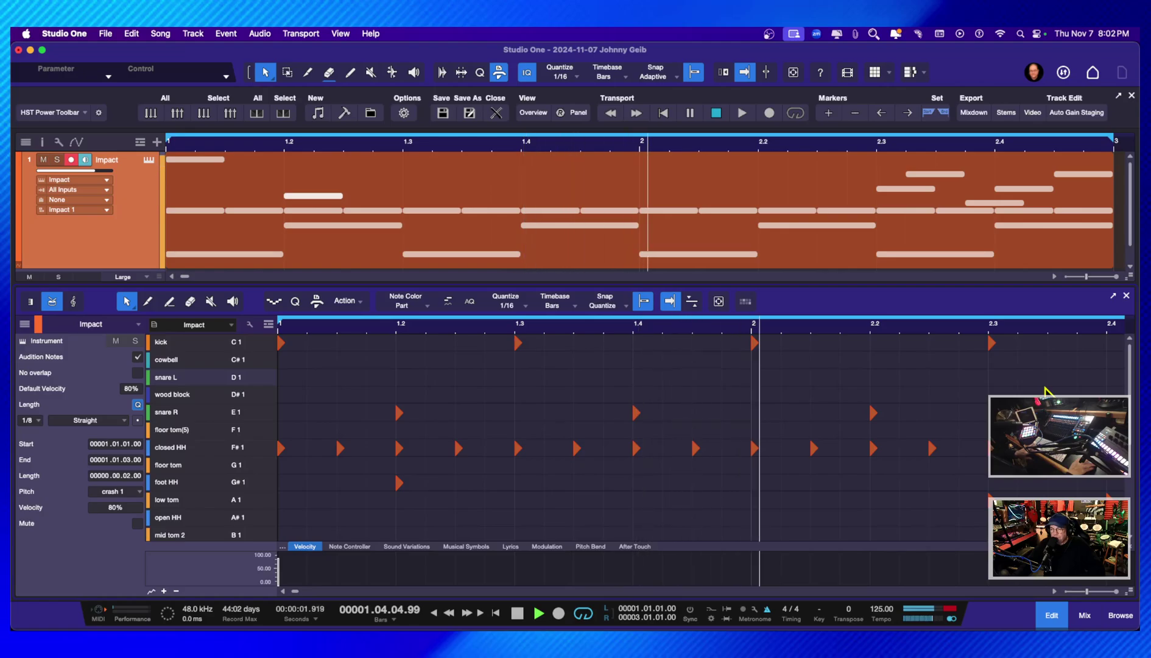
{"action": "key", "text": "space"}
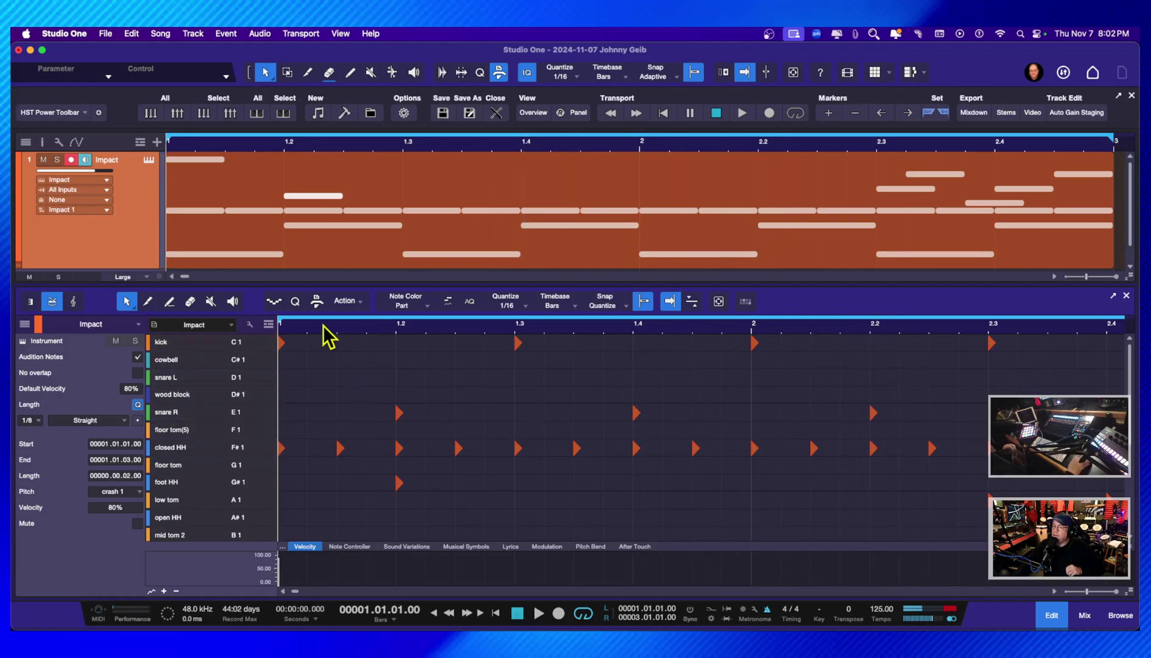
Show the Step Record controls and hide them again
{"action": "left_click", "coordinate": [274, 302]}
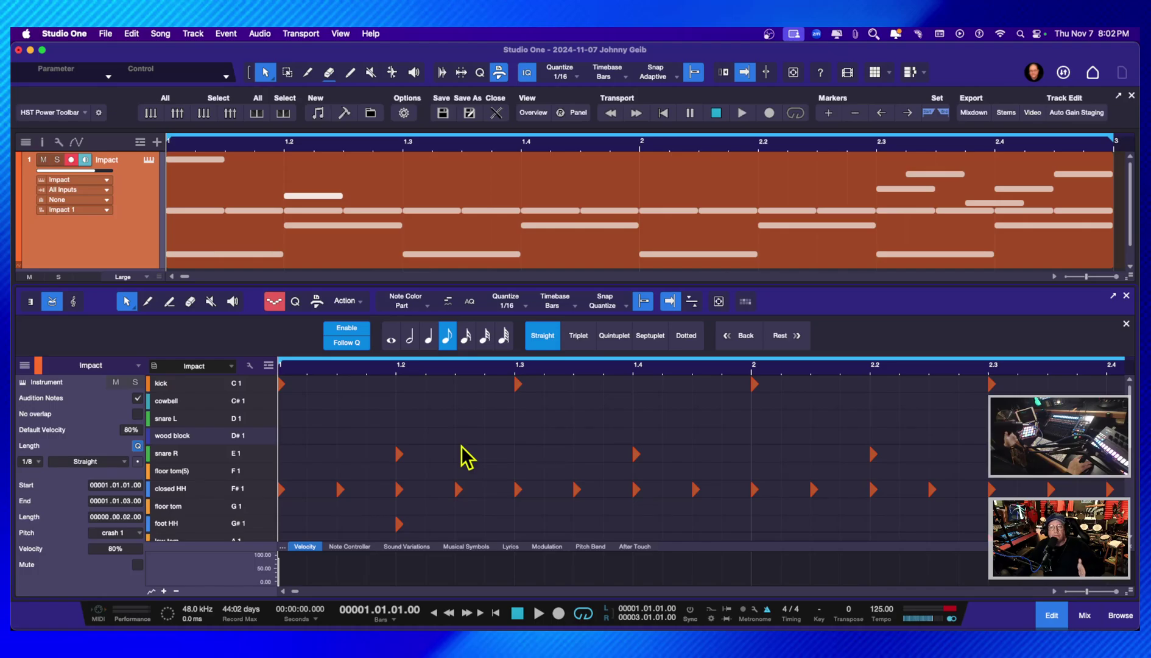
{"action": "left_click", "coordinate": [276, 303]}
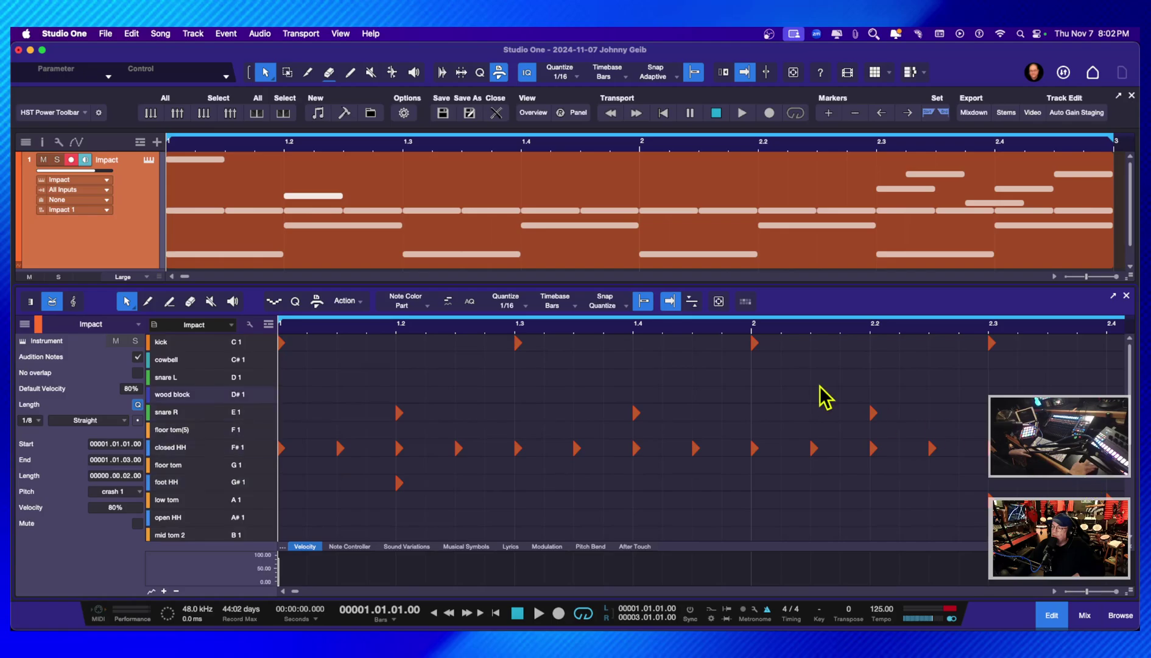
Undo the crash, foot HH and tom fill edits back to the kick, snare and closed HH pattern
{"action": "scroll", "coordinate": [607, 329], "scroll_direction": "down", "scroll_amount": 2}
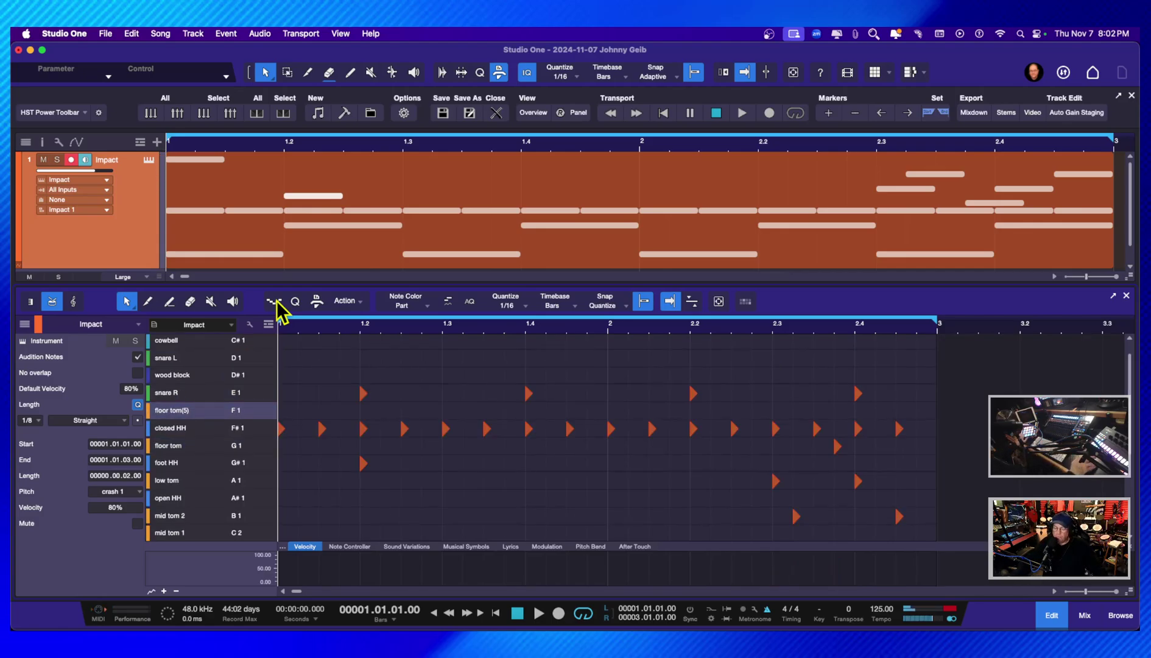
{"action": "scroll", "coordinate": [814, 401], "scroll_direction": "up", "scroll_amount": 1}
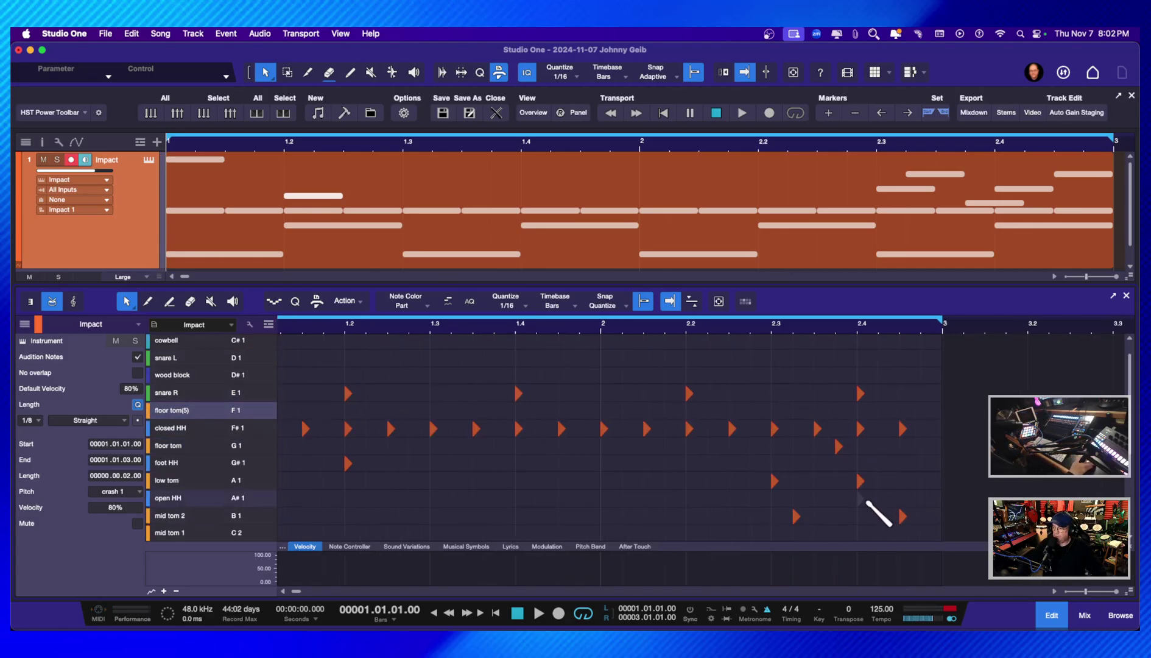
{"action": "key", "text": "super+z"}
{"action": "key", "text": "super+z"}
{"action": "key", "text": "super+z"}
{"action": "key", "text": "super+z"}
{"action": "key", "text": "super+z"}
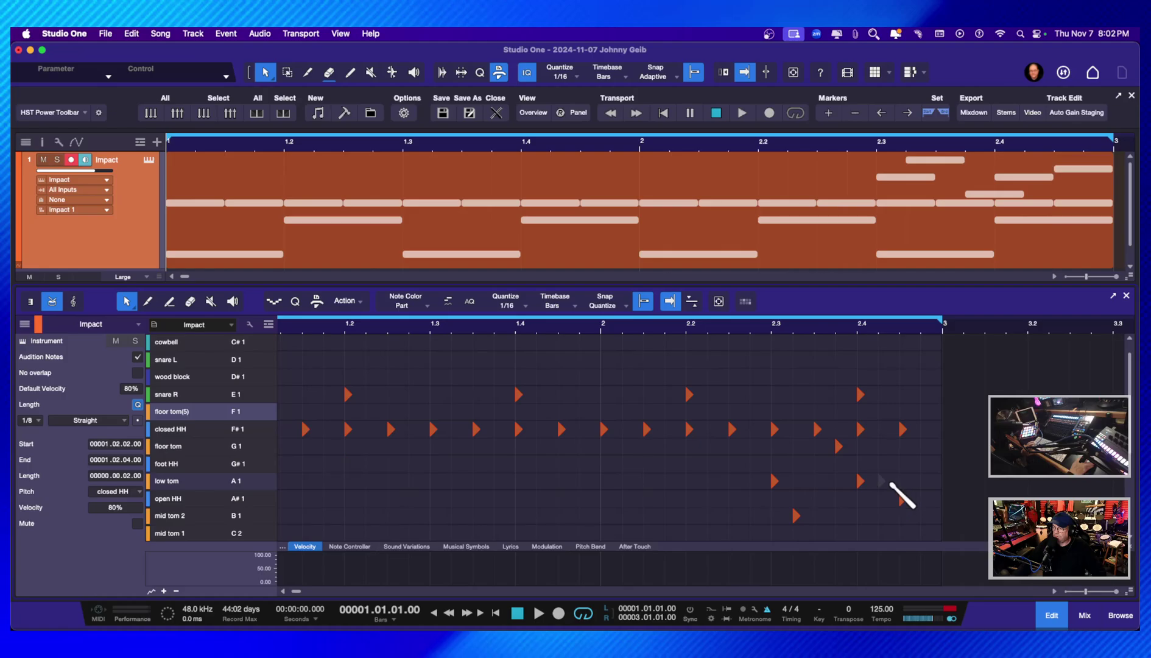
{"action": "key", "text": "super+z"}
{"action": "key", "text": "super+z"}
{"action": "key", "text": "super+z"}
{"action": "key", "text": "super+z"}
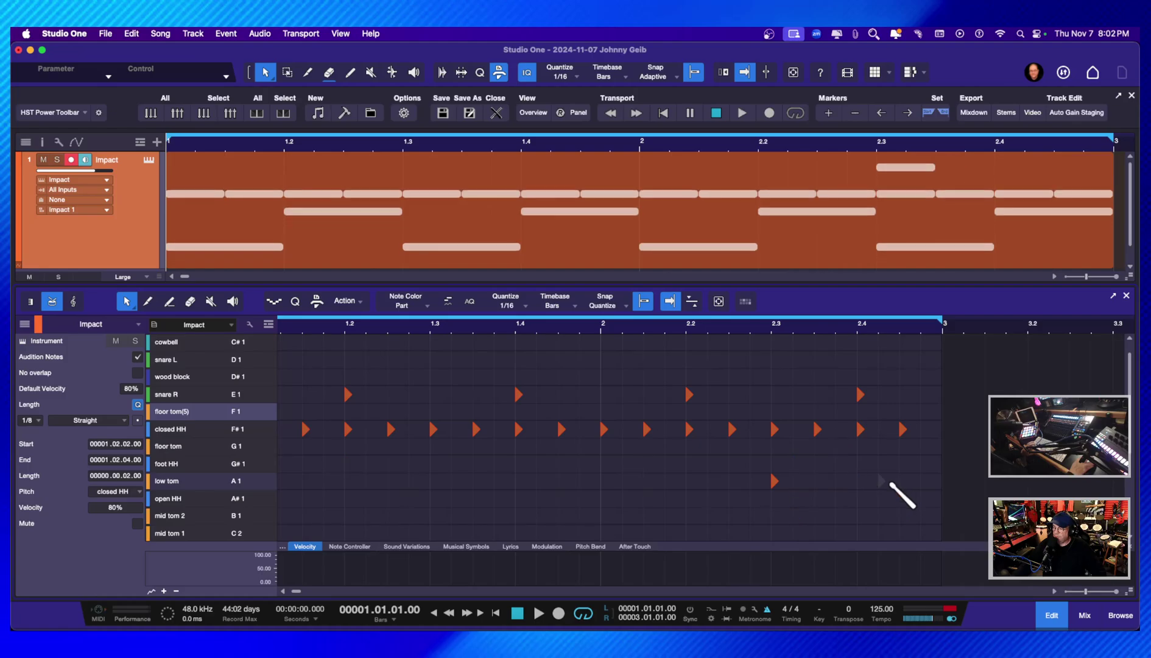
{"action": "key", "text": "super+z"}
Play the basic kick, snare and closed HH pattern briefly from the start, toggling autoscroll off and on
{"action": "key", "text": "space"}
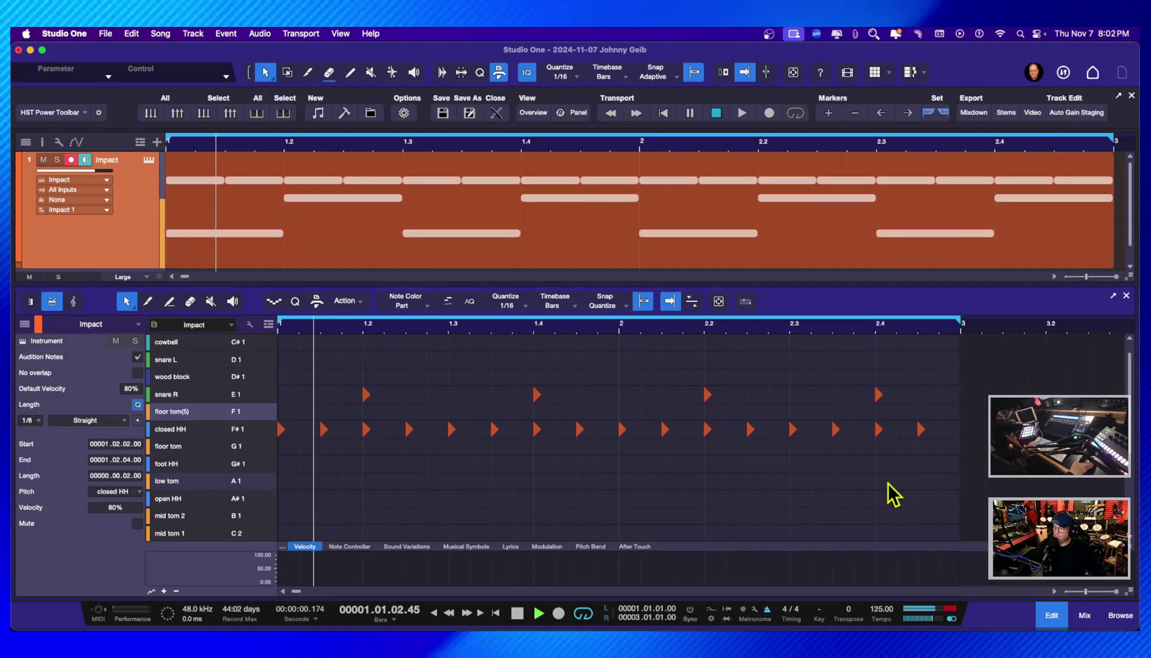
{"action": "key", "text": "f"}
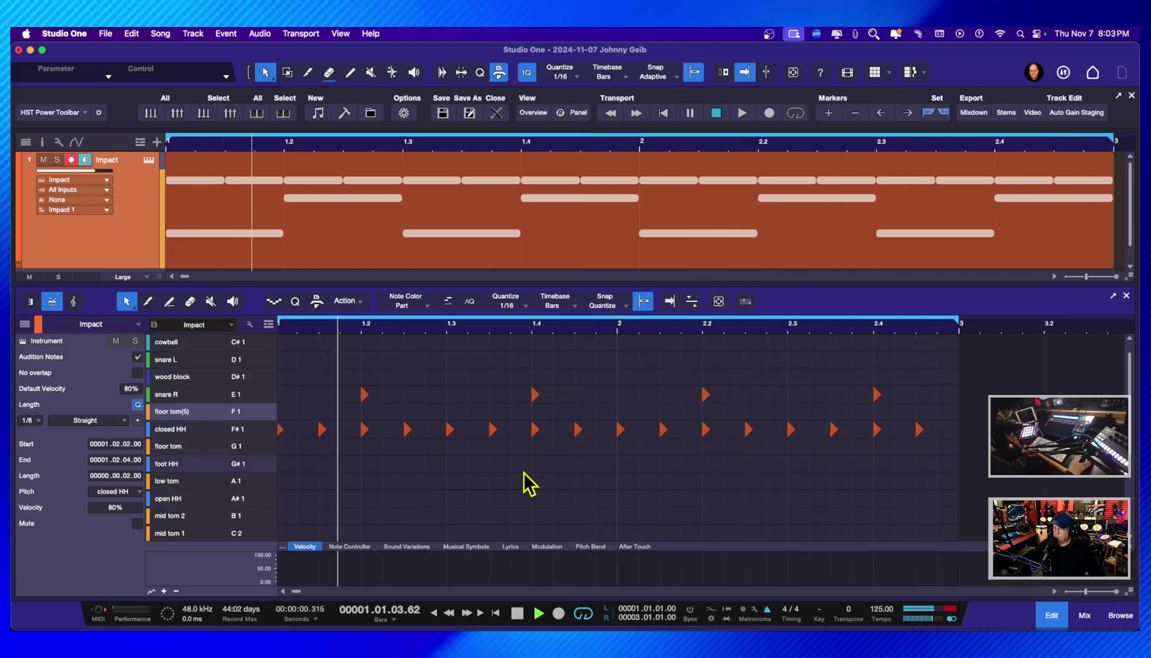
{"action": "key", "text": "f"}
{"action": "key", "text": "space"}
{"action": "key", "text": "space"}
{"action": "key", "text": "space"}
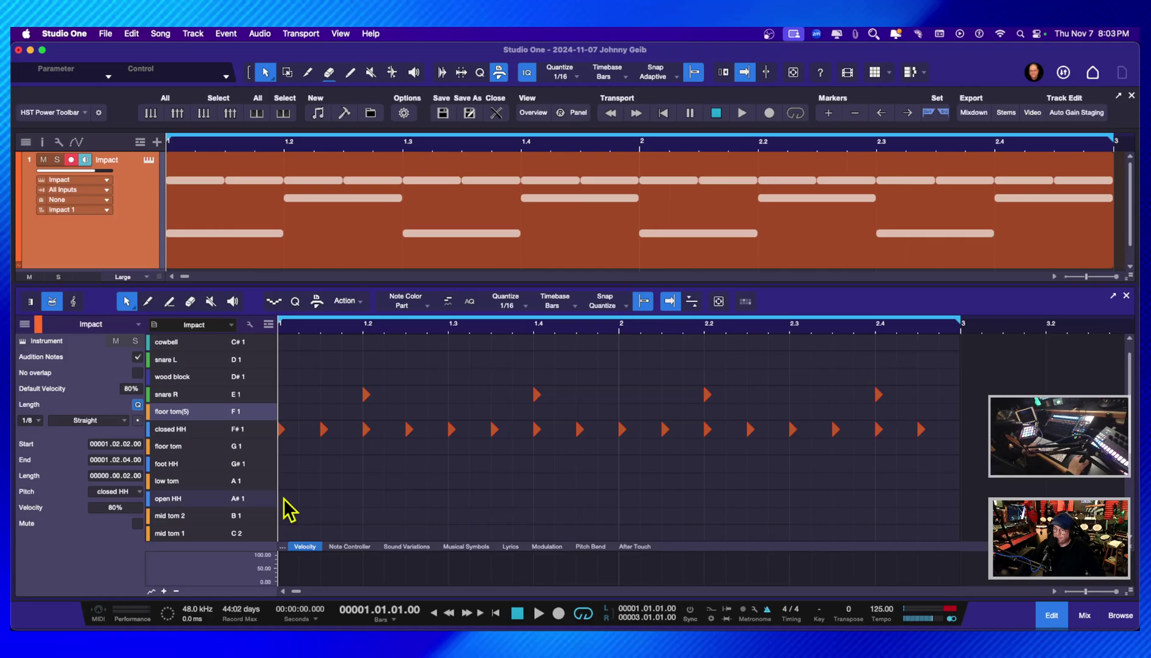
Add a crash 1 hit on the first beat of bar 1 and play the pattern back
{"action": "scroll", "coordinate": [284, 499], "scroll_direction": "down", "scroll_amount": 5}
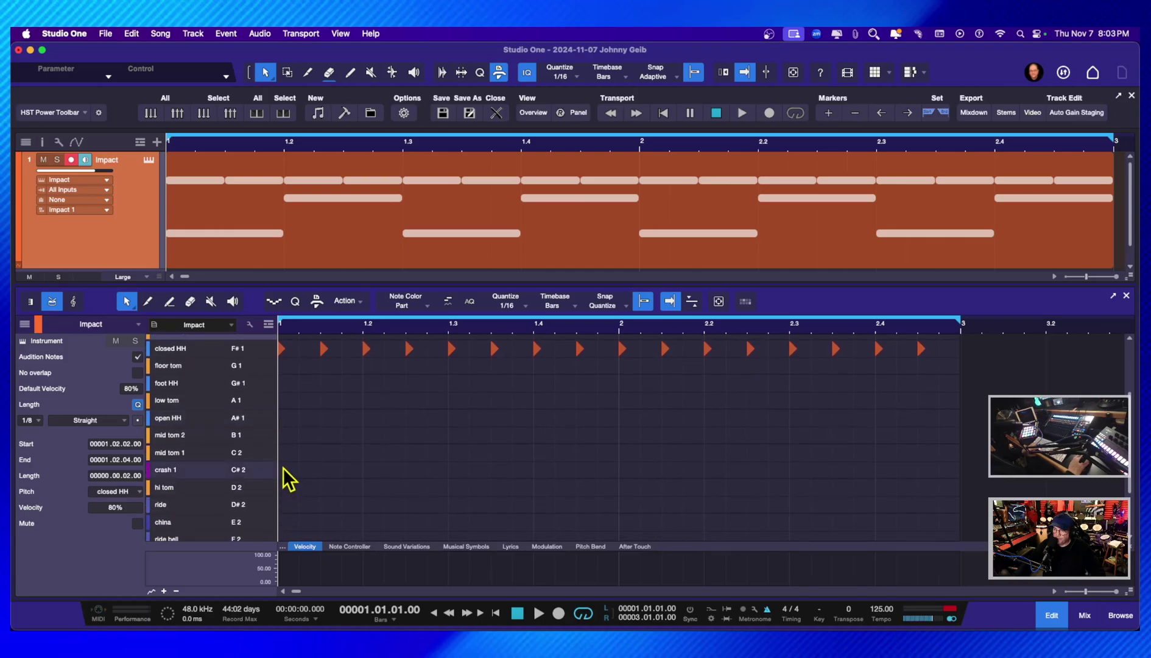
{"action": "left_click", "coordinate": [284, 470]}
{"action": "key", "text": "space"}
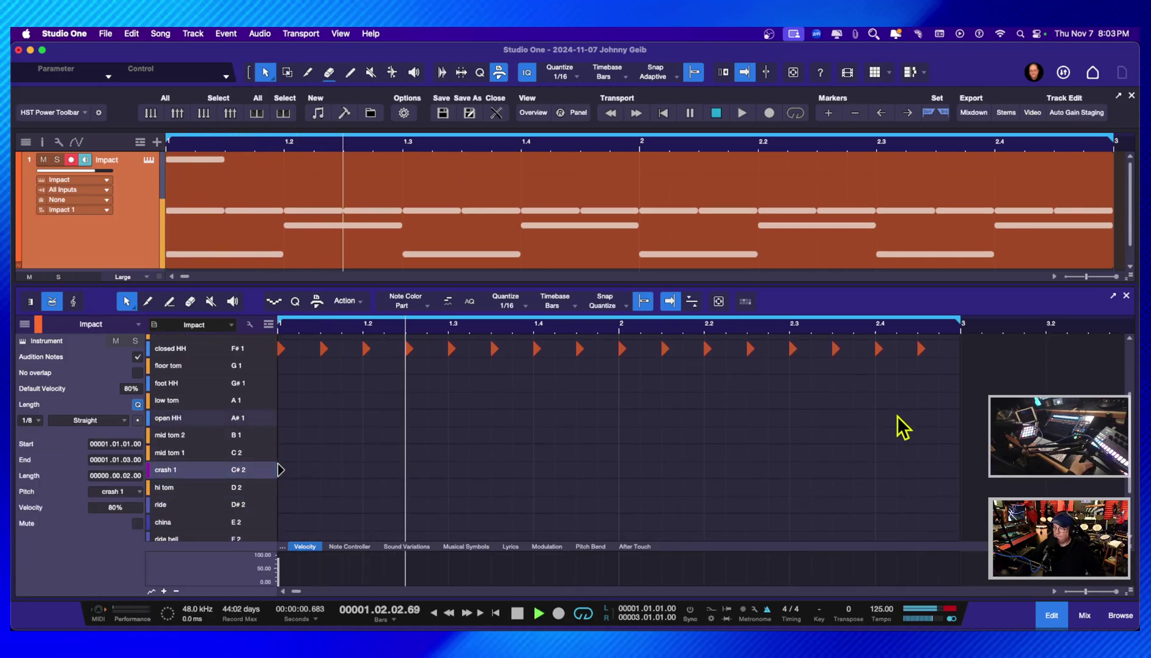
{"action": "scroll", "coordinate": [903, 428], "scroll_direction": "up", "scroll_amount": 5}
{"action": "key", "text": "space"}
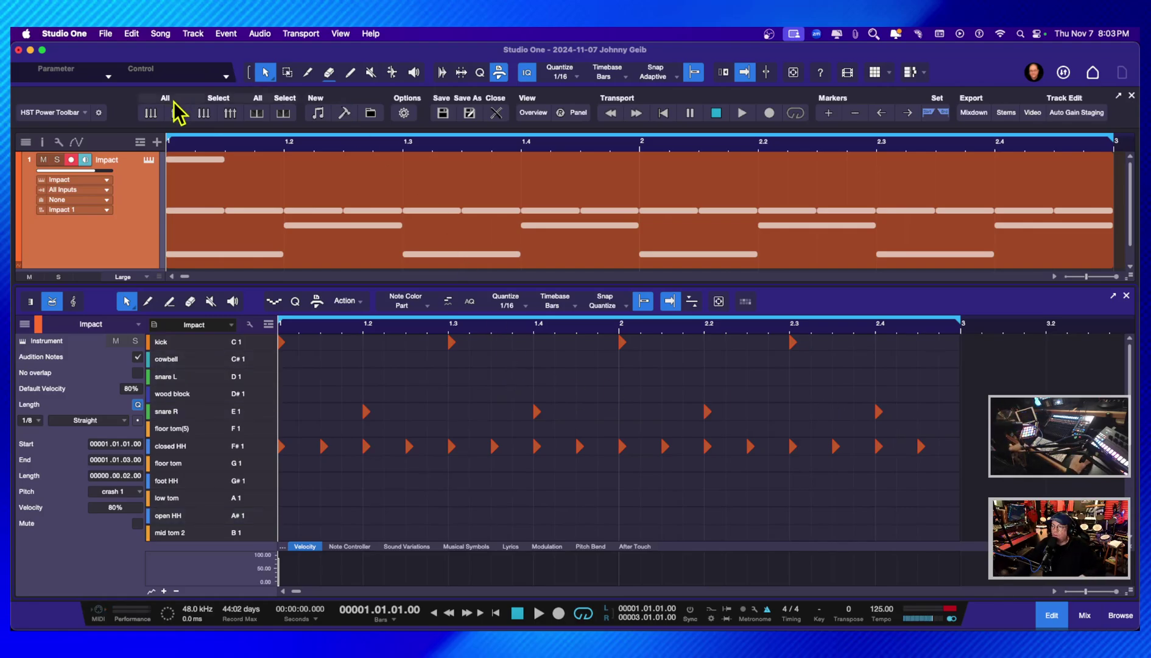
Record a live fill with hi, mid and low toms on beats 2.3 and 2.4 over the looped pattern
{"action": "left_click", "coordinate": [558, 614]}
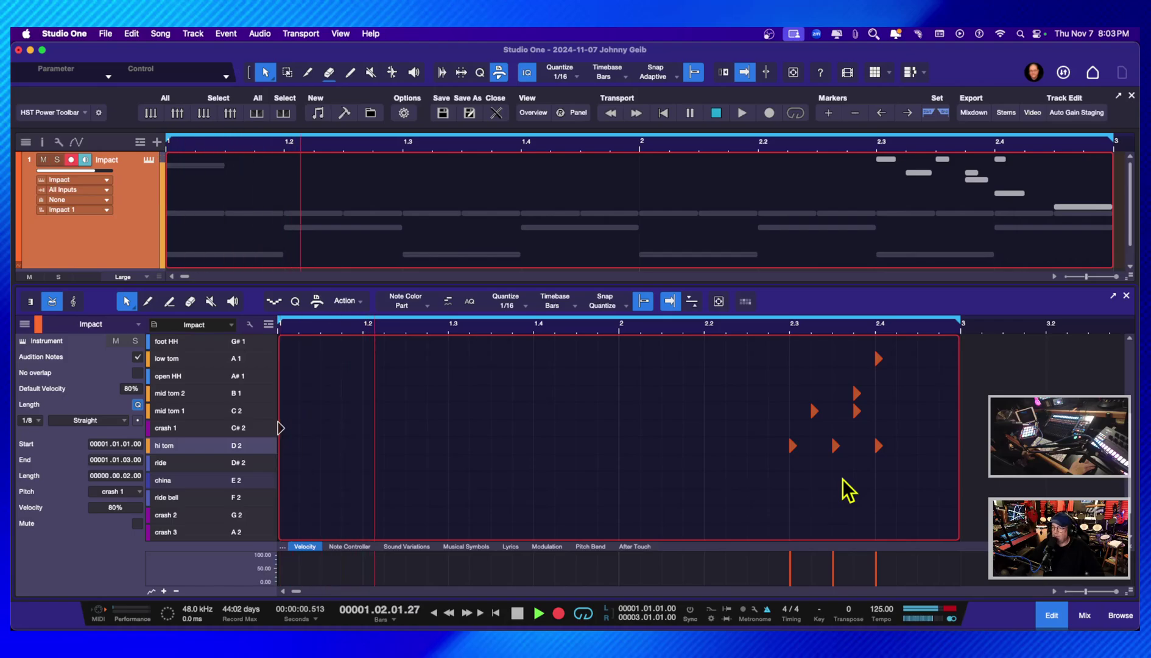
{"action": "key", "text": "space"}
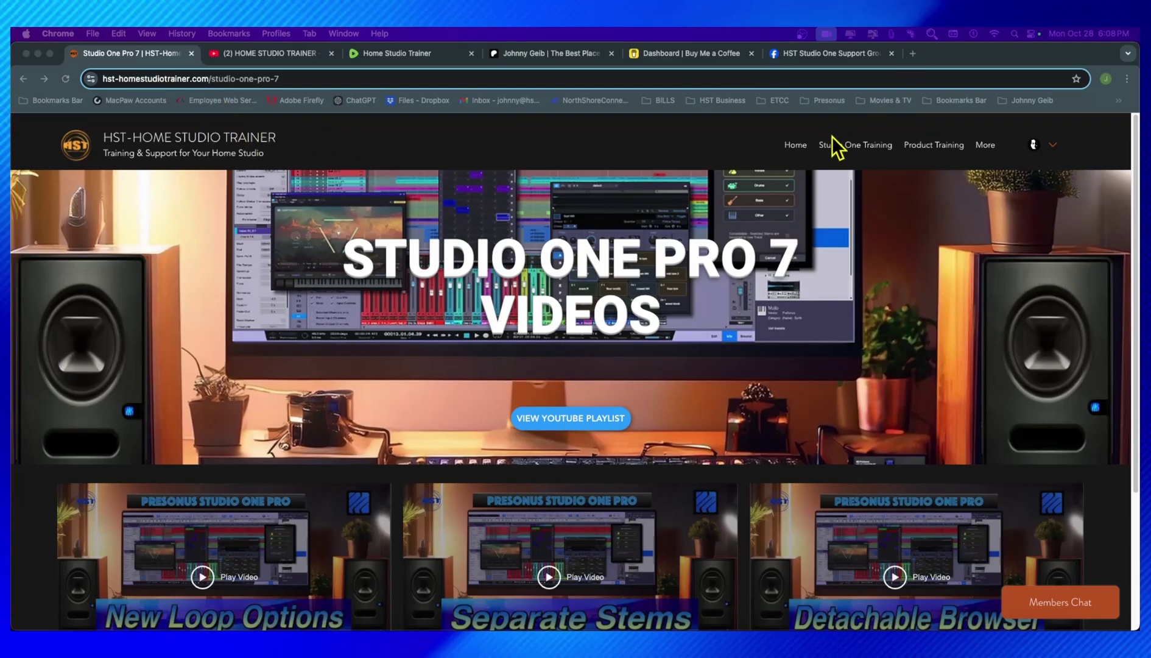
Switch to Chrome and open the Studio One Pro 7 training page on the Home Studio Trainer website
{"action": "mouse_move", "coordinate": [855, 148]}
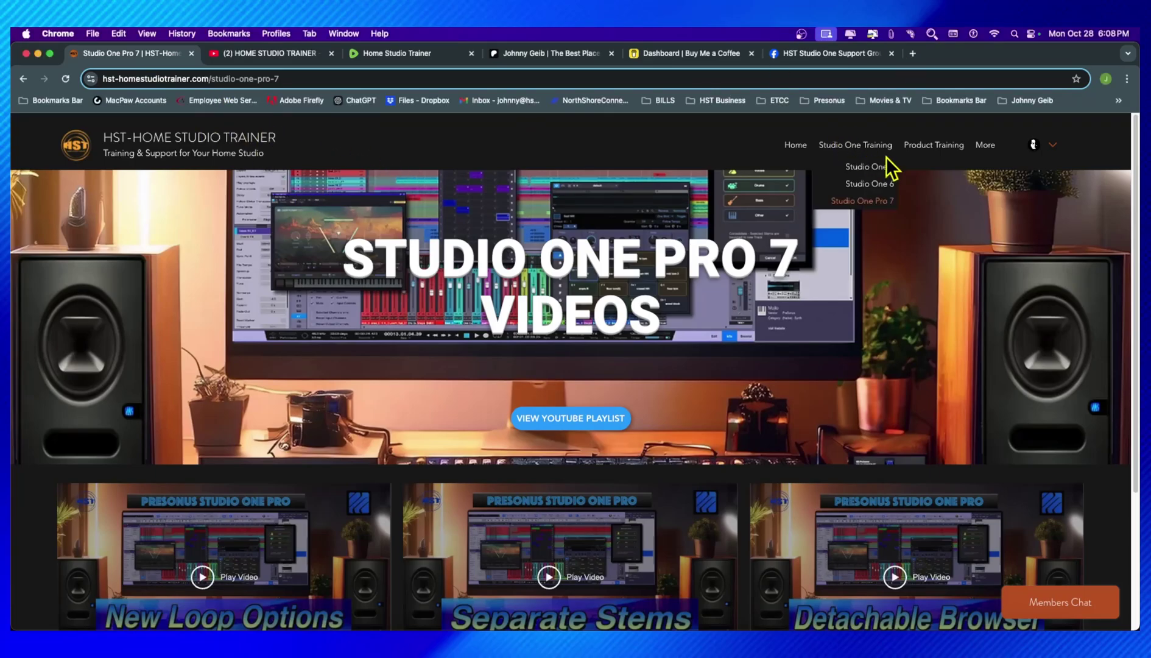
{"action": "left_click", "coordinate": [863, 201]}
{"action": "scroll", "coordinate": [763, 565], "scroll_direction": "down", "scroll_amount": 2}
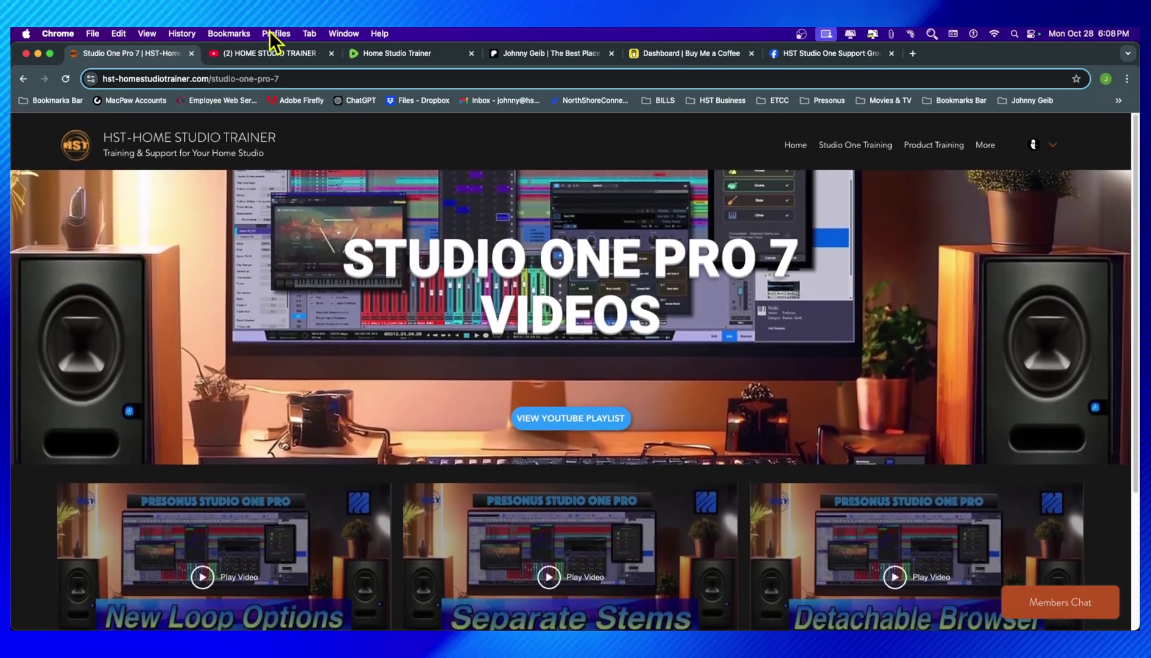
Look through the featured videos and playlists on the Home Studio Trainer YouTube channel
{"action": "left_click", "coordinate": [255, 56]}
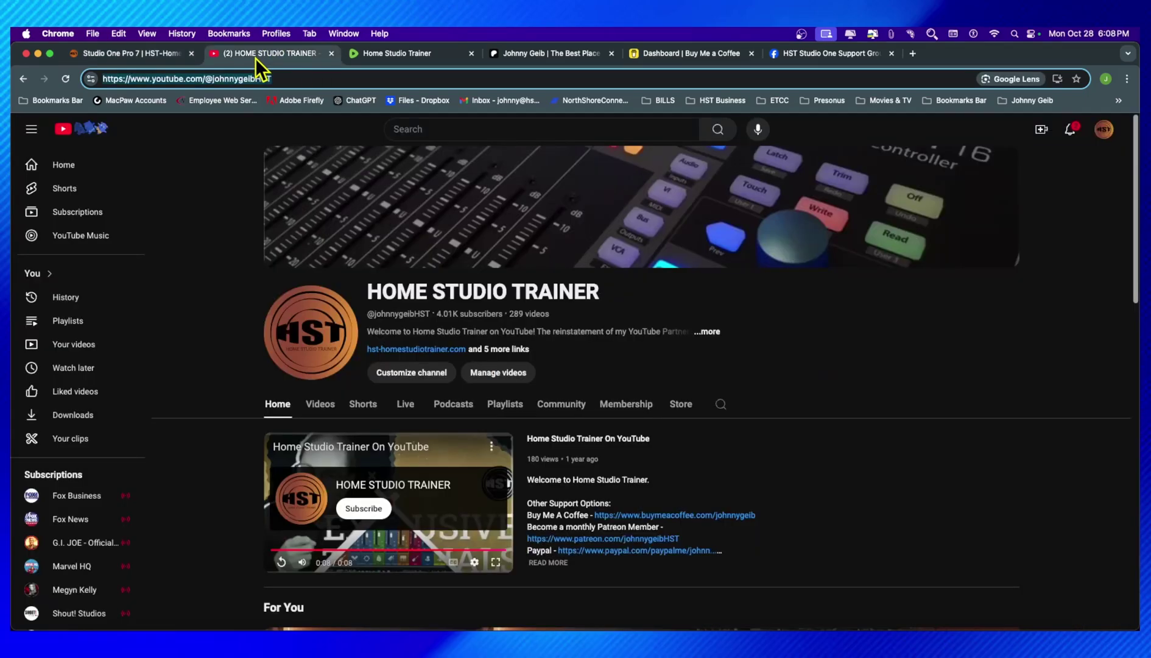
{"action": "scroll", "coordinate": [791, 469], "scroll_direction": "down", "scroll_amount": 5}
{"action": "scroll", "coordinate": [789, 473], "scroll_direction": "down", "scroll_amount": 3}
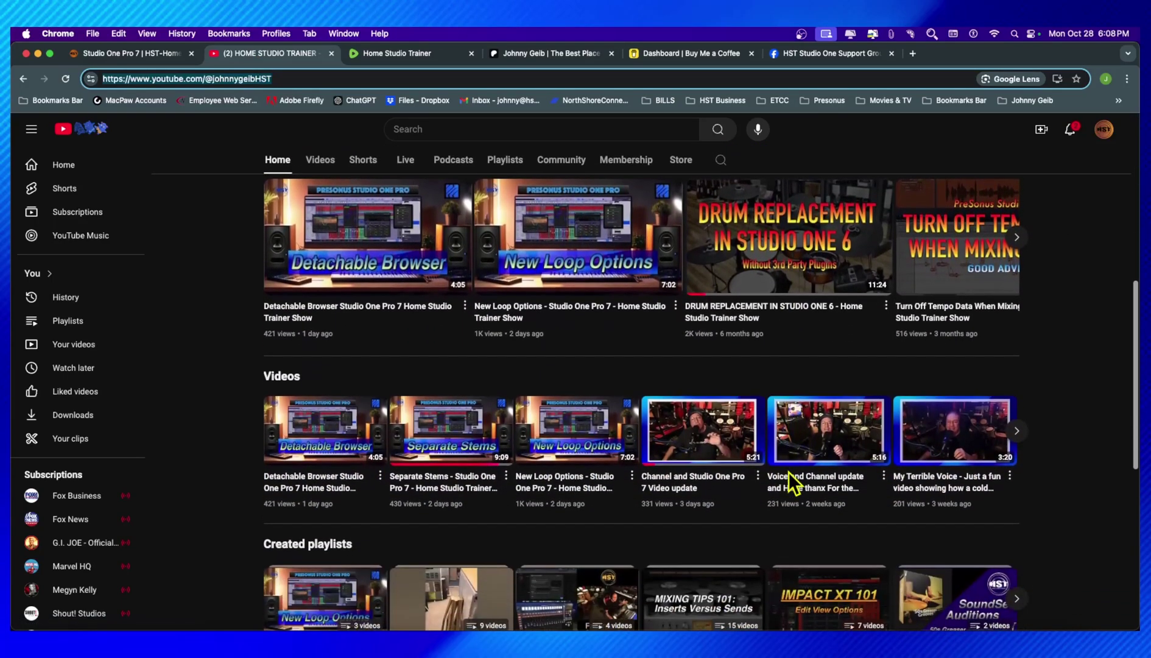
{"action": "scroll", "coordinate": [790, 473], "scroll_direction": "up", "scroll_amount": 10}
Browse the video list on the Home Studio Trainer Rumble channel
{"action": "left_click", "coordinate": [387, 53]}
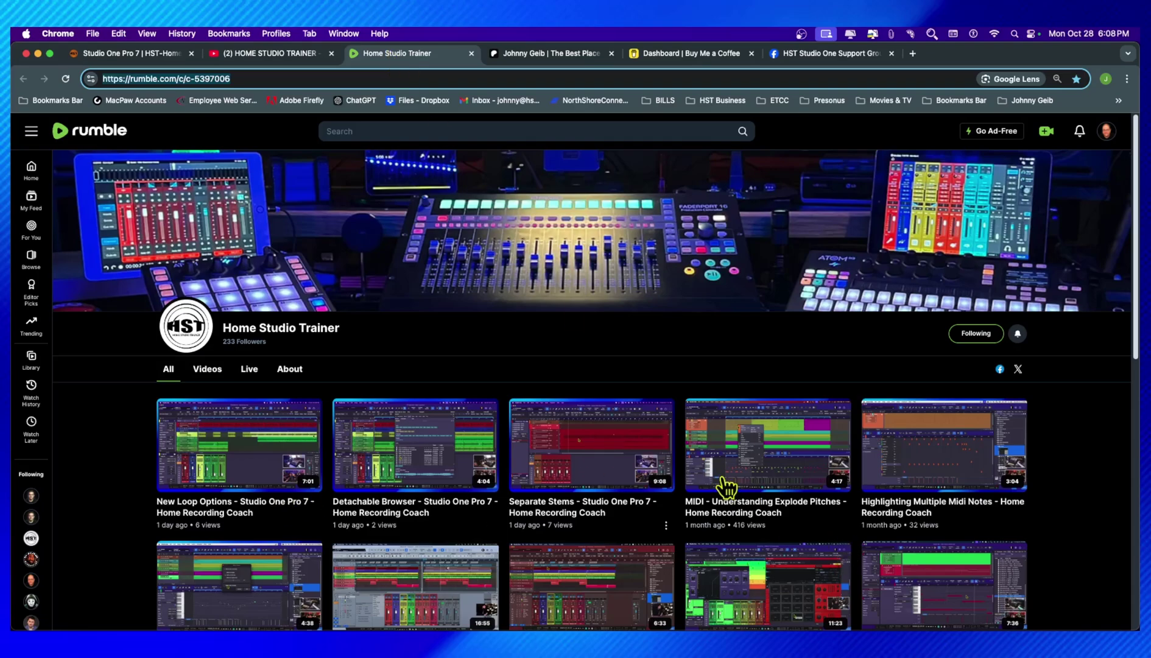
{"action": "scroll", "coordinate": [735, 495], "scroll_direction": "down", "scroll_amount": 5}
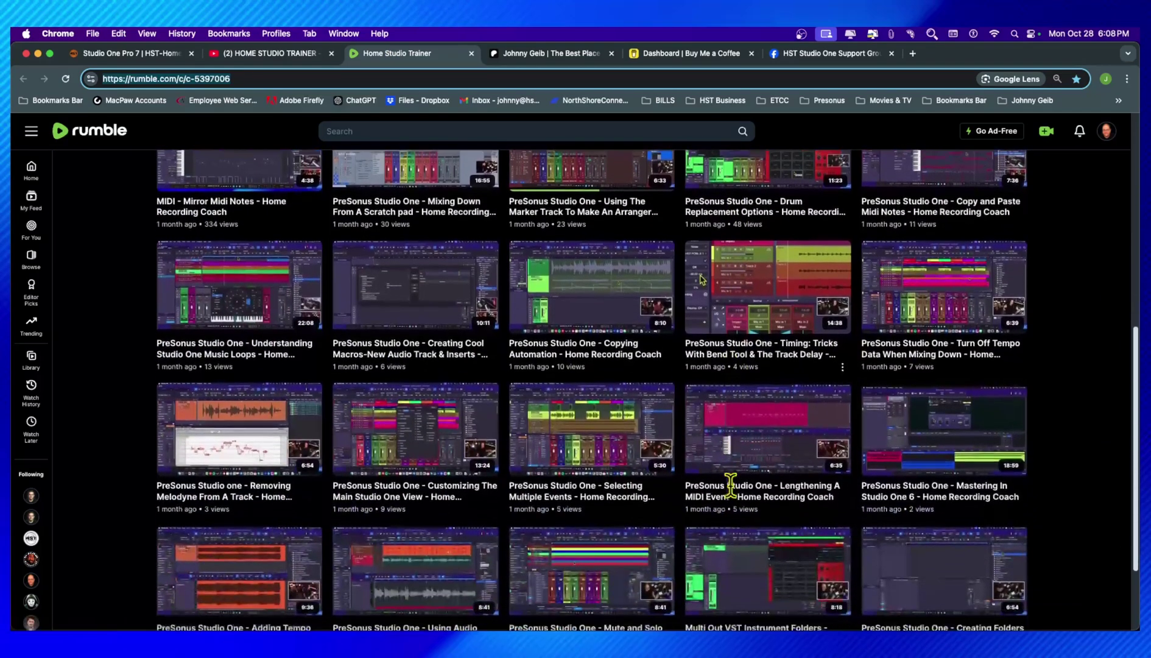
{"action": "scroll", "coordinate": [735, 495], "scroll_direction": "up", "scroll_amount": 6}
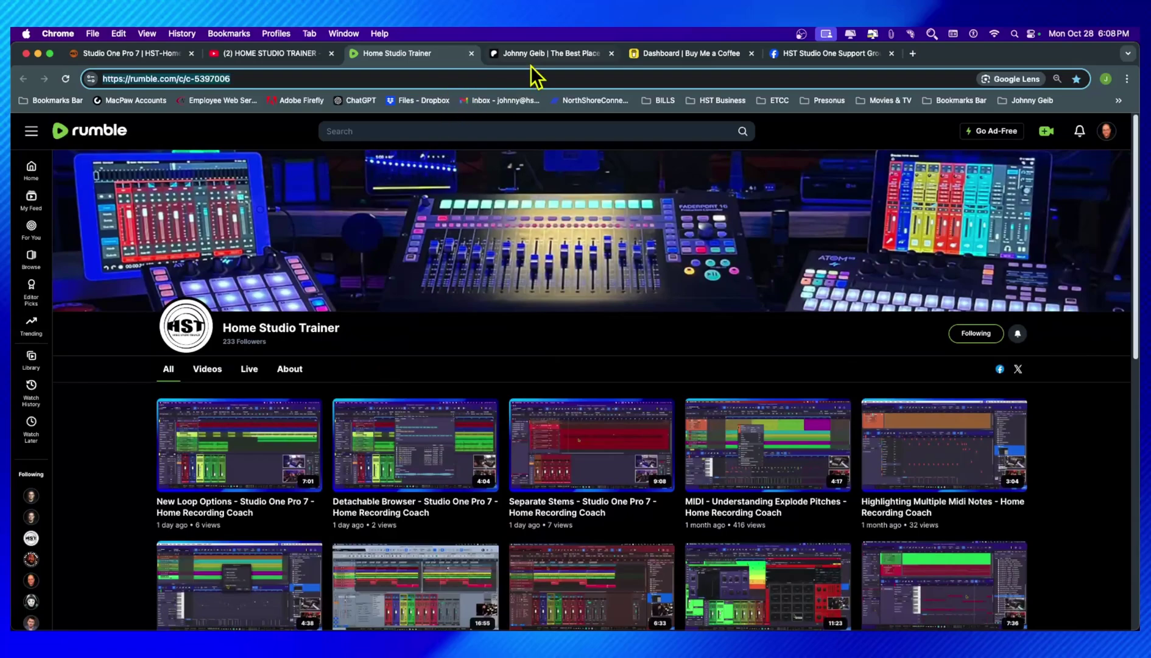
View the creator's Patreon page and the Buy Me a Coffee dashboard
{"action": "left_click", "coordinate": [540, 53]}
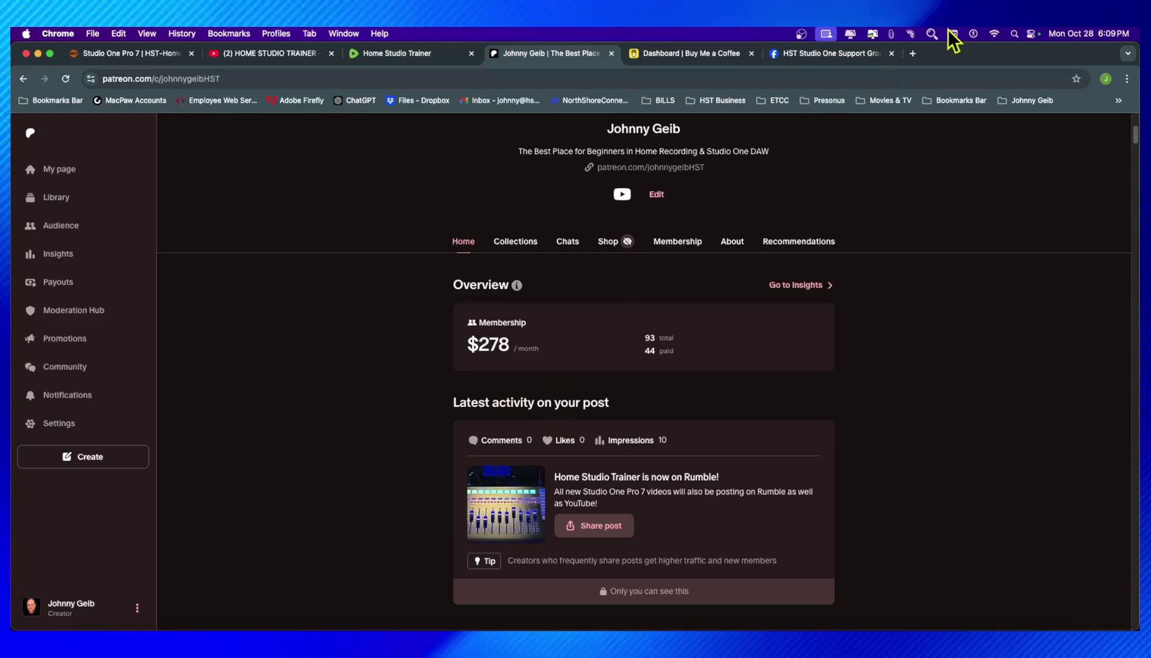
{"action": "left_click", "coordinate": [682, 56]}
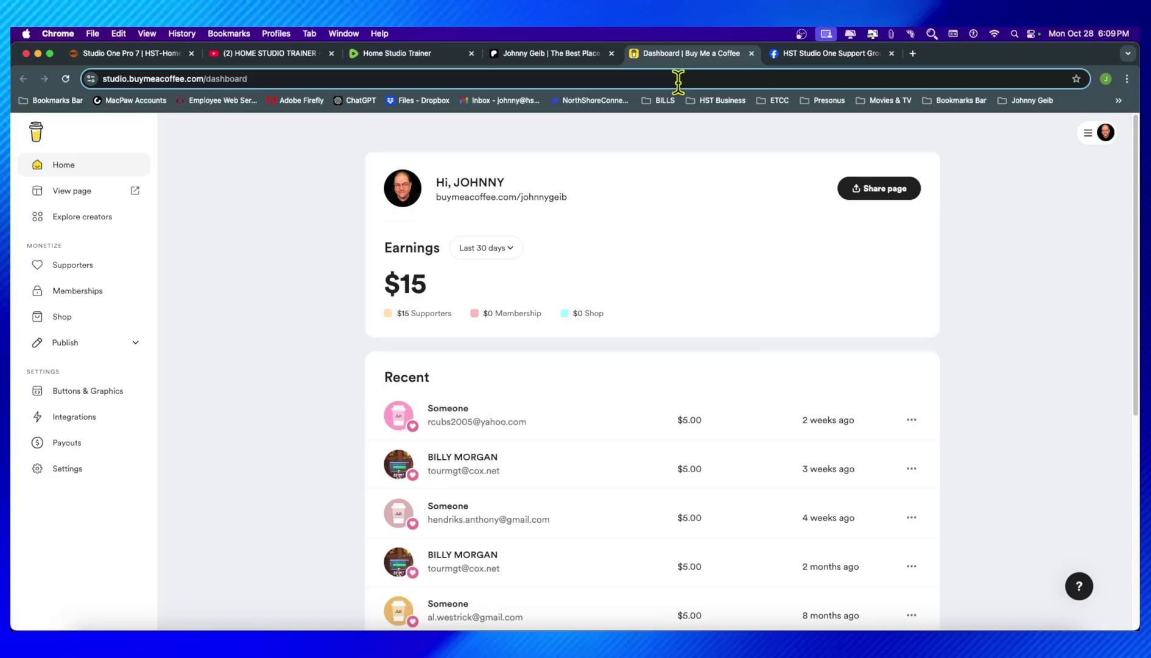
Look through the posts and recent media in the HST Studio One Support Group on Facebook
{"action": "left_click", "coordinate": [815, 64]}
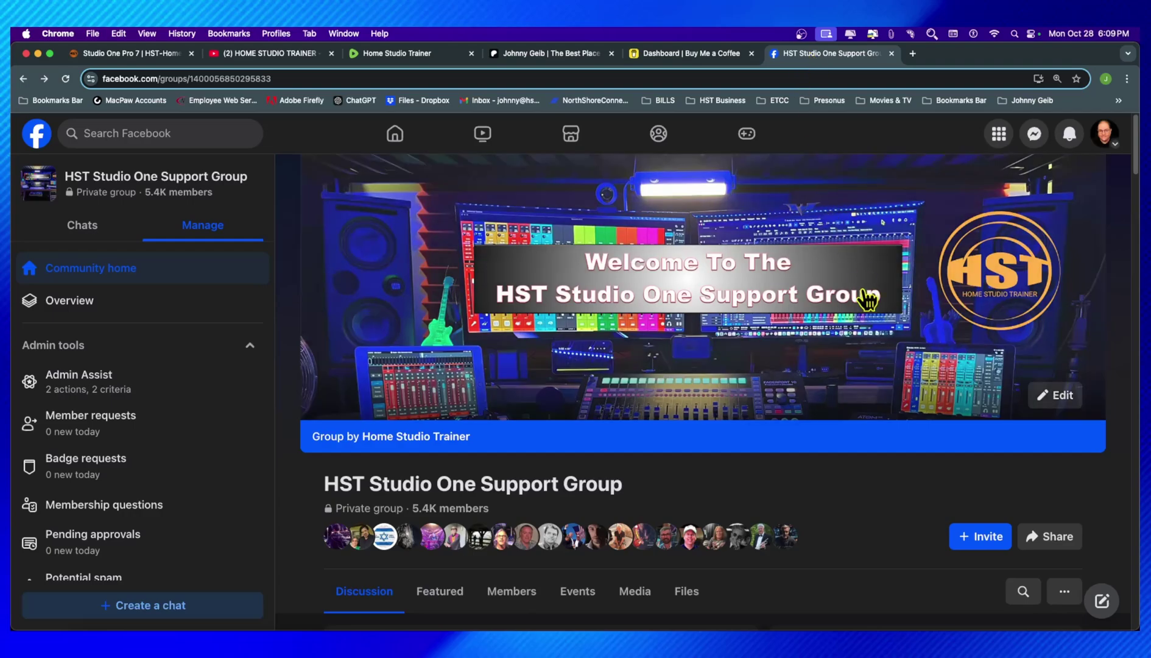
{"action": "scroll", "coordinate": [868, 304], "scroll_direction": "down", "scroll_amount": 10}
{"action": "scroll", "coordinate": [862, 314], "scroll_direction": "down", "scroll_amount": 7}
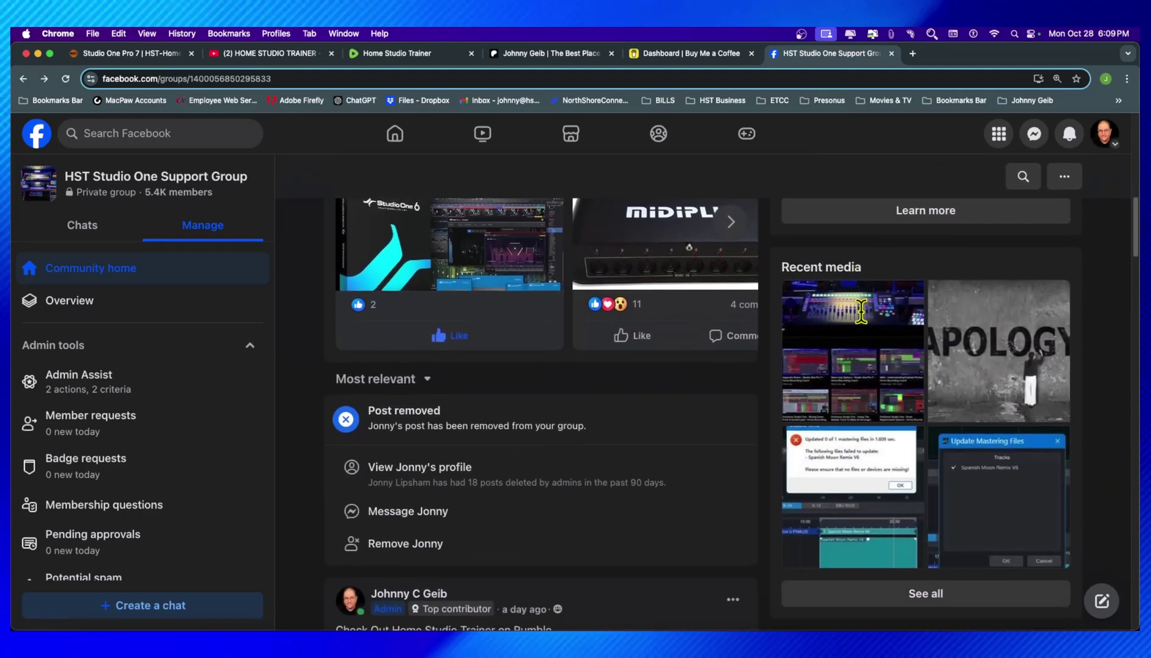
{"action": "scroll", "coordinate": [864, 322], "scroll_direction": "up", "scroll_amount": 15}
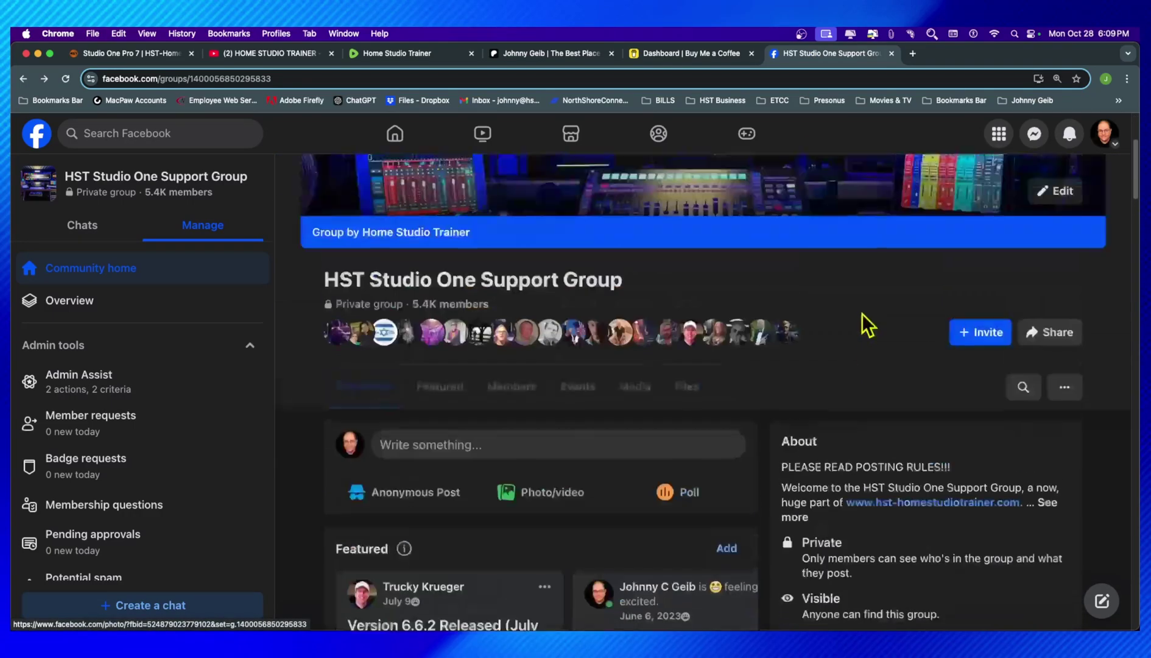